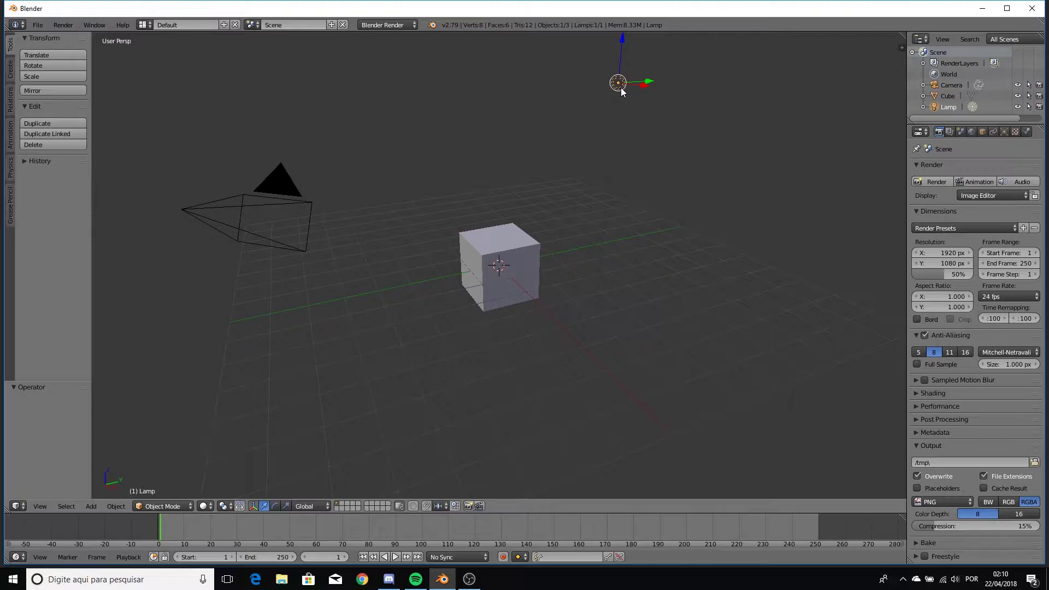
- Delete the lamp and put the cube into Edit Mode with all vertices selected
key(Delete)
right_click(533, 253)
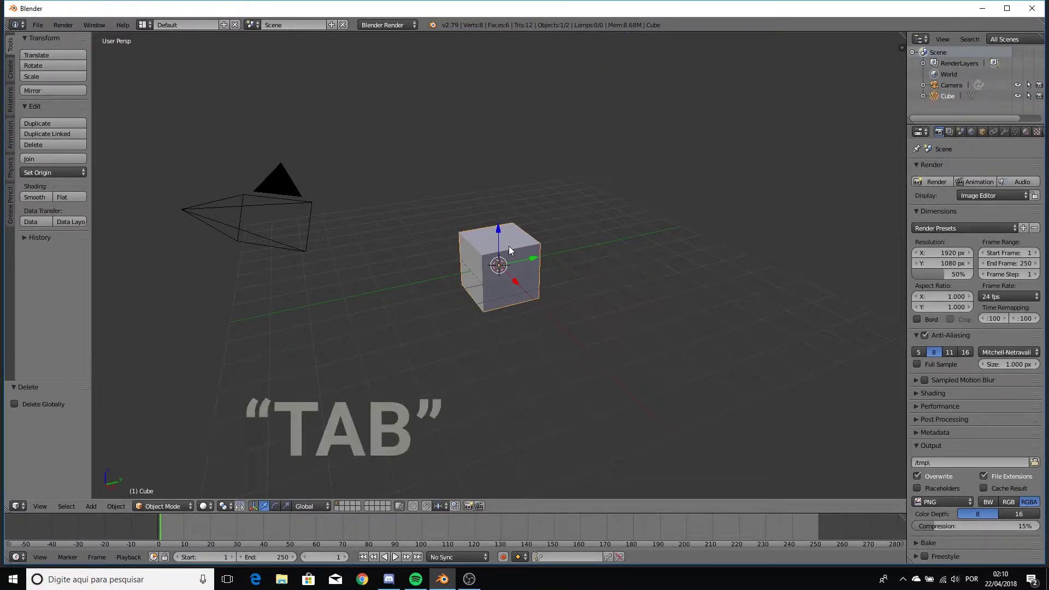
key(Tab)
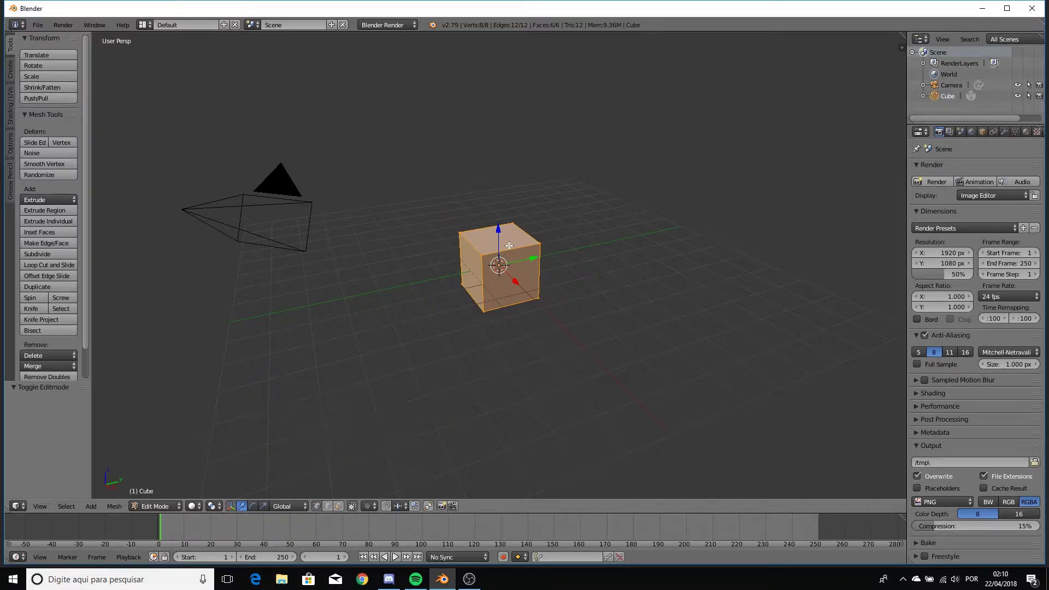
- Scale the cube's mesh up by a factor of 3 in Edit Mode
click(161, 506)
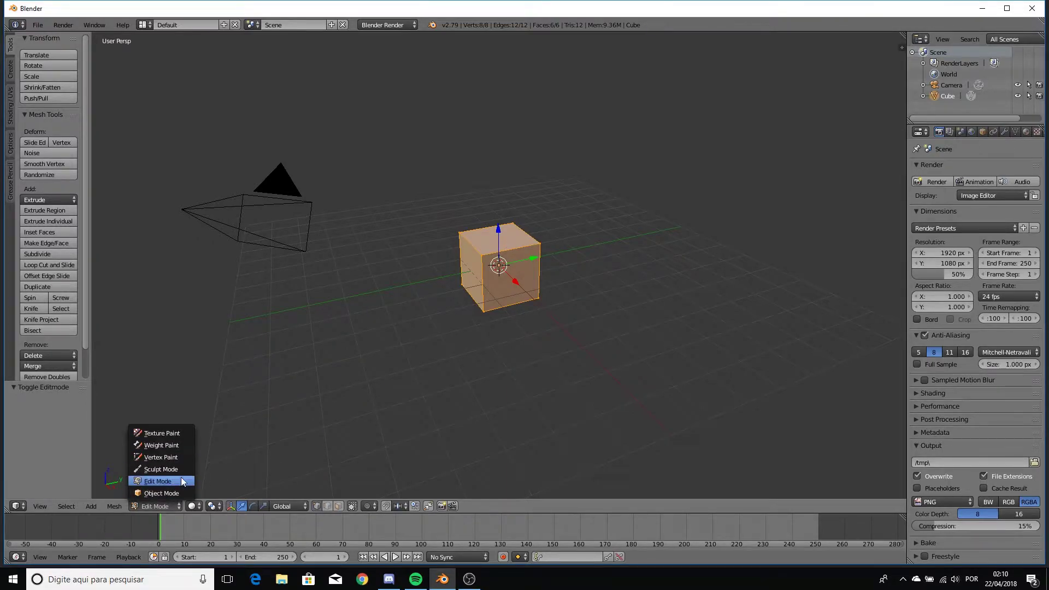
click(164, 481)
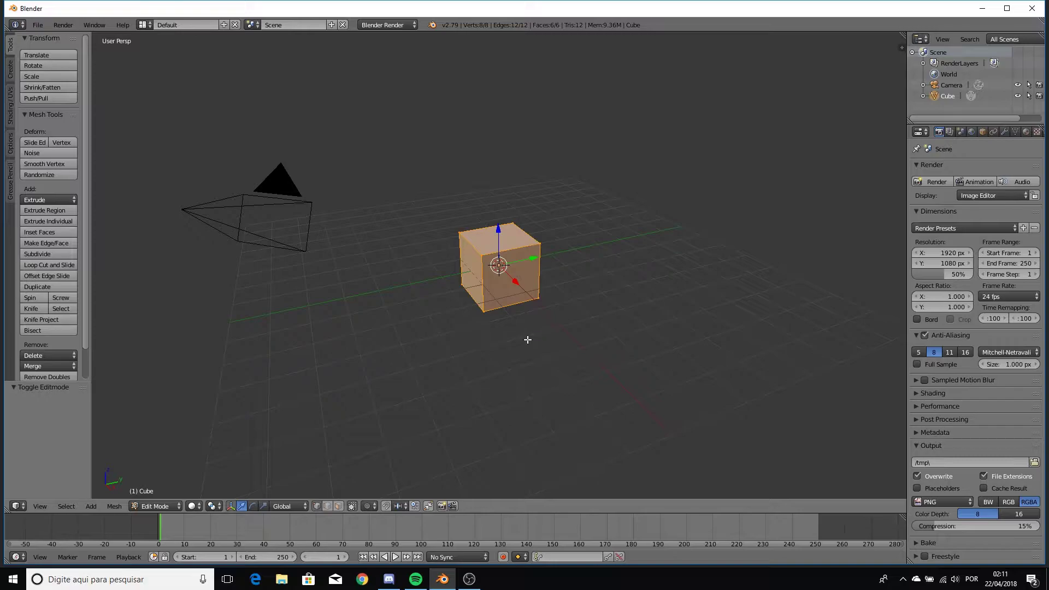
key(s)
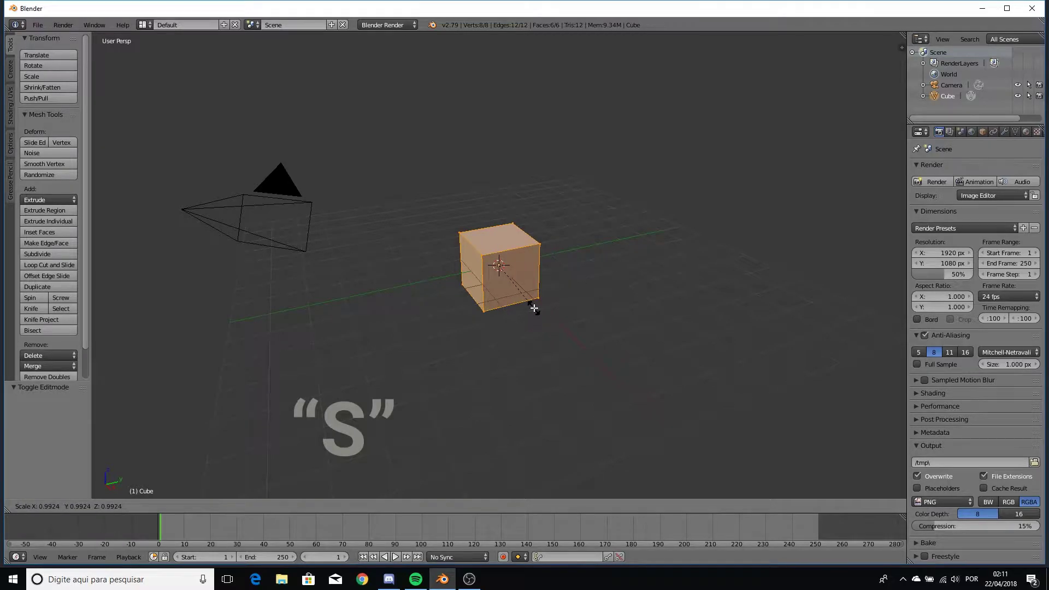
text(3)
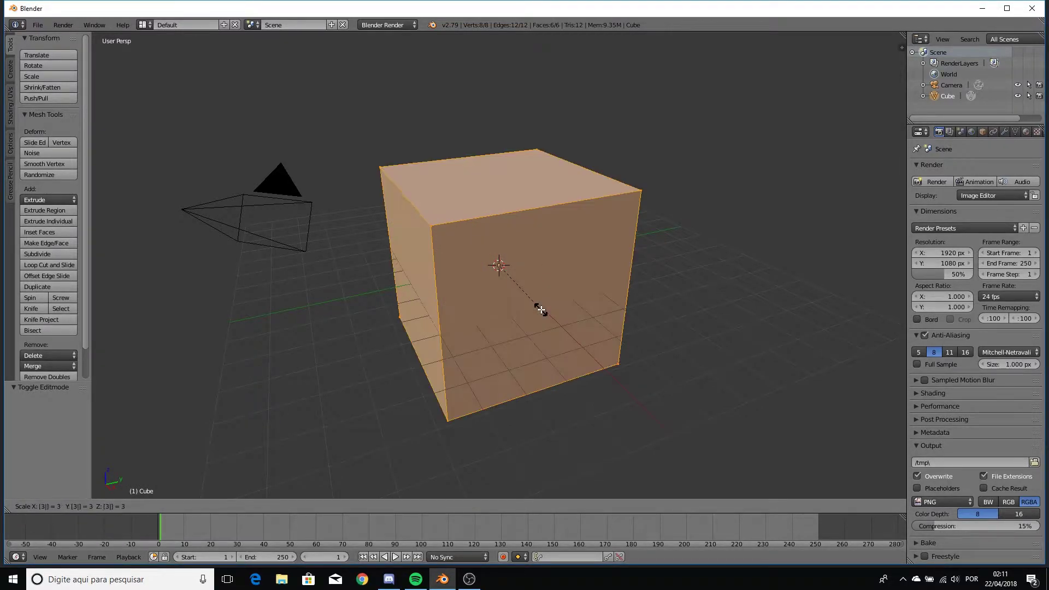
key(Return)
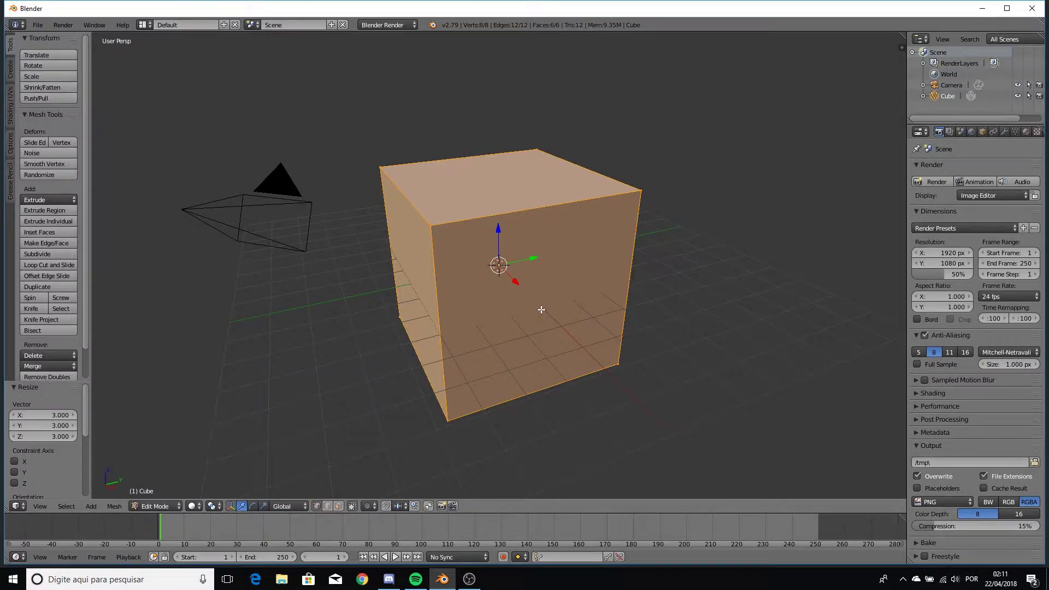
- In front ortho view, raise the mesh about 3 units on Z, then return to Object Mode
key(KP_1)
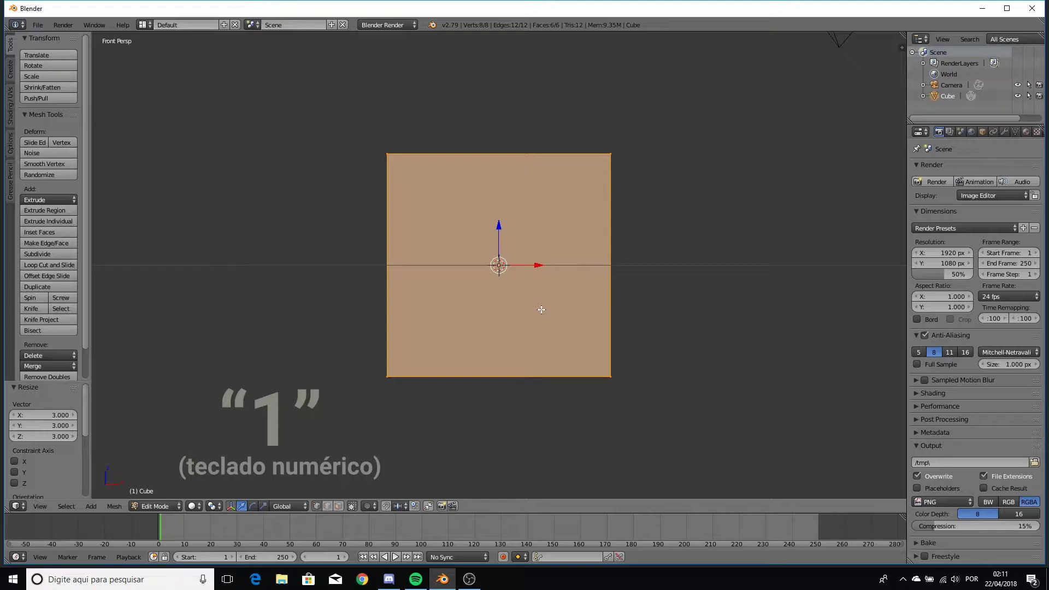
key(KP_5)
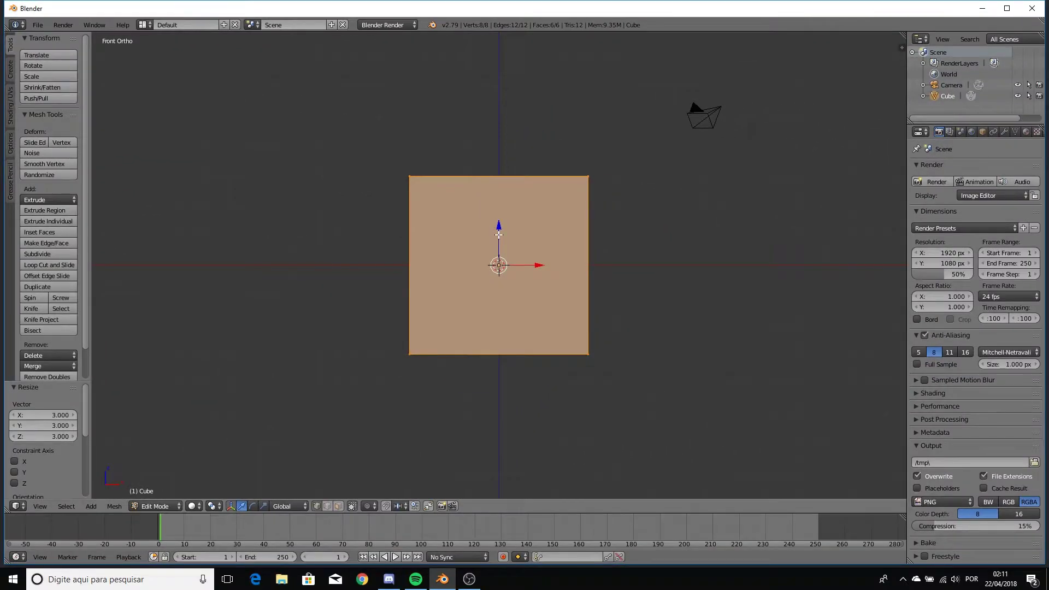
drag(498, 234, 492, 145)
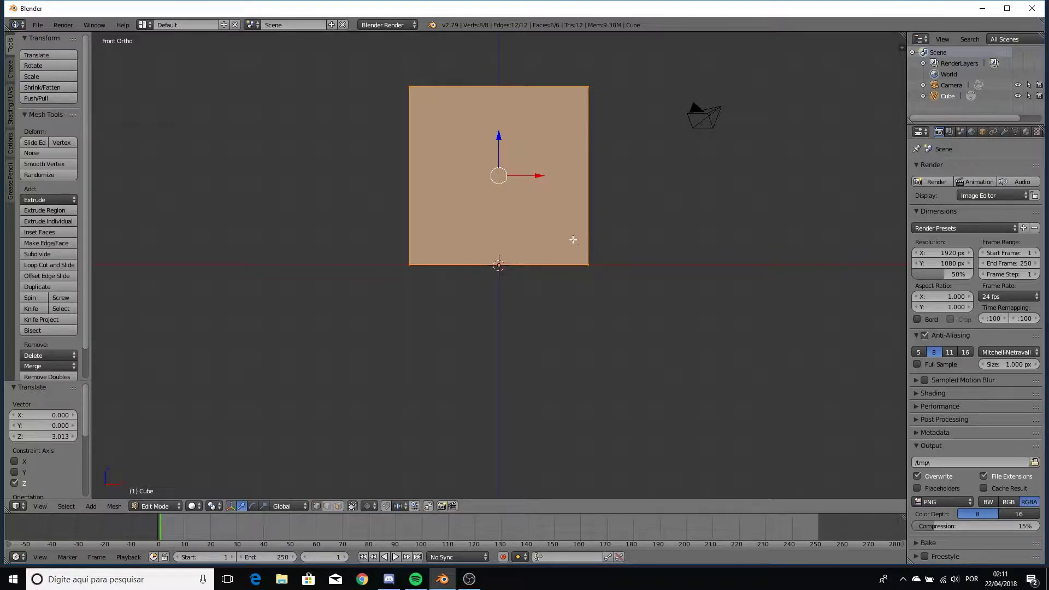
key(Tab)
mouse_move(572, 237)
middle_down()
mouse_move(549, 261)
mouse_move(612, 242)
mouse_move(547, 271)
mouse_move(607, 259)
mouse_move(578, 280)
mouse_move(577, 269)
middle_up()
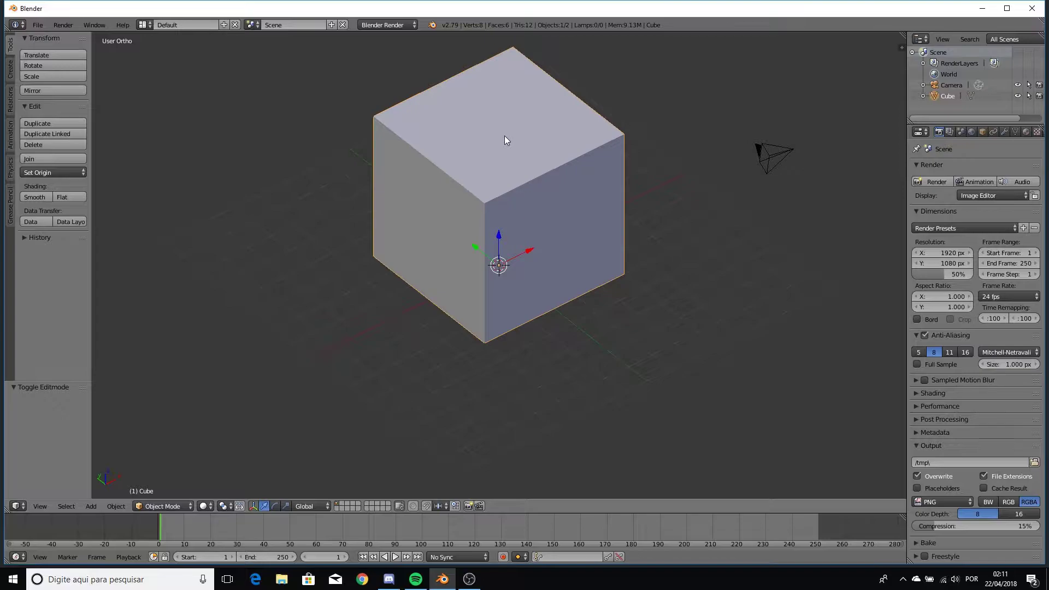
- Toggle wireframe shading and frame the cube from the front view
scroll(466, 117, down, 3)
scroll(398, 178, up, 3)
key(z)
scroll(488, 164, up, 1)
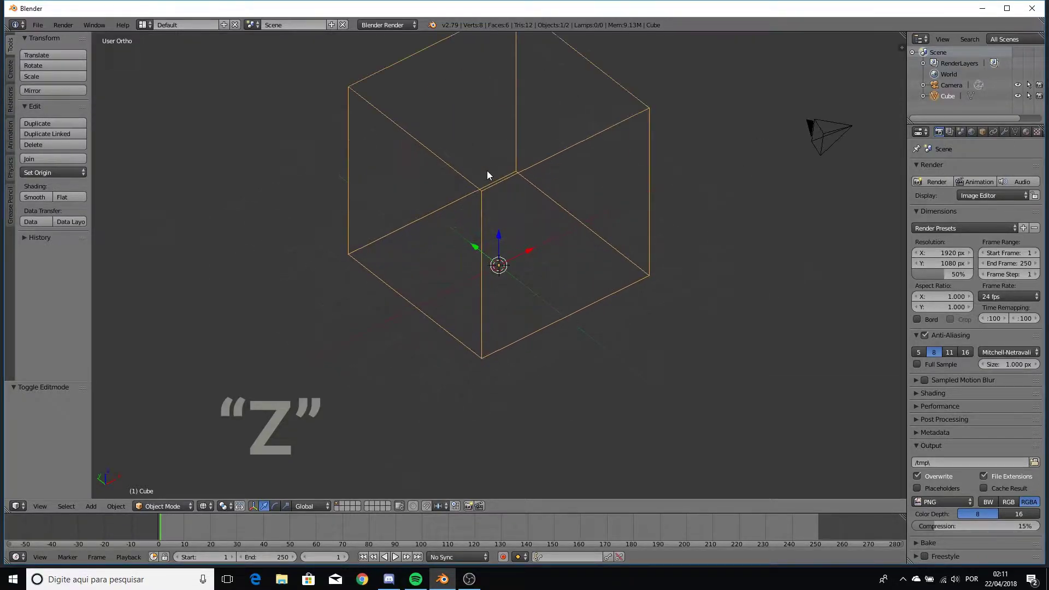
scroll(487, 170, down, 3)
key(KP_1)
key(KP_Decimal)
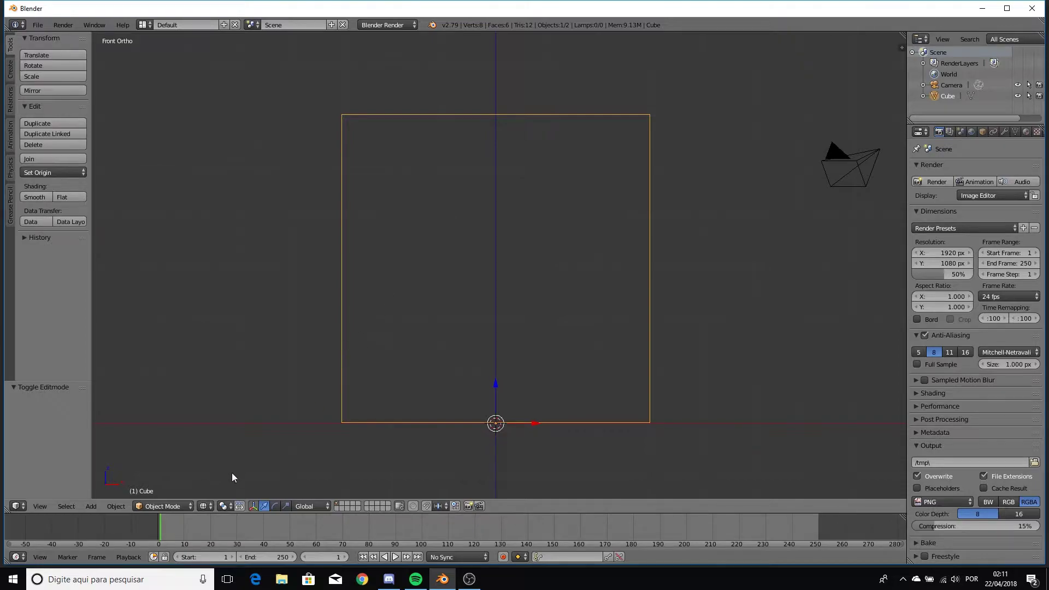
- Briefly try Solid shading, then set the Viewport Shading menu back to Wireframe
click(208, 508)
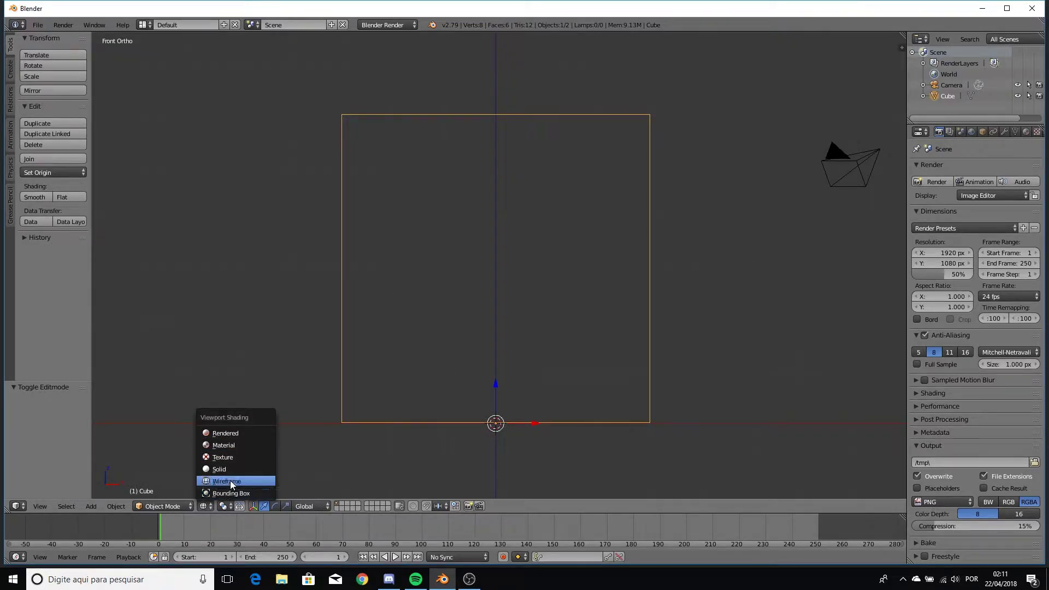
click(209, 507)
click(221, 468)
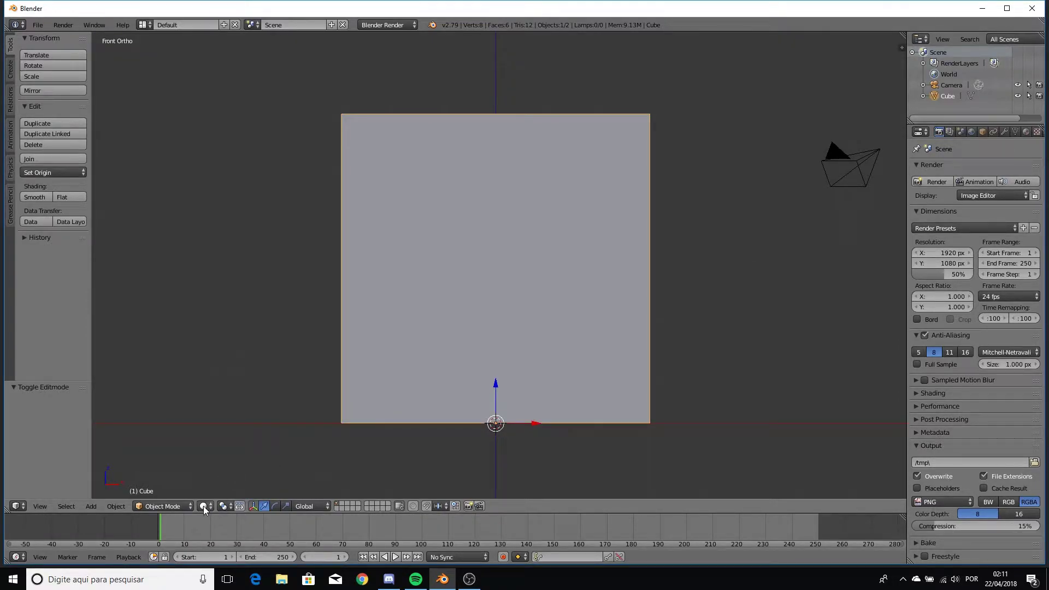
click(204, 506)
click(216, 482)
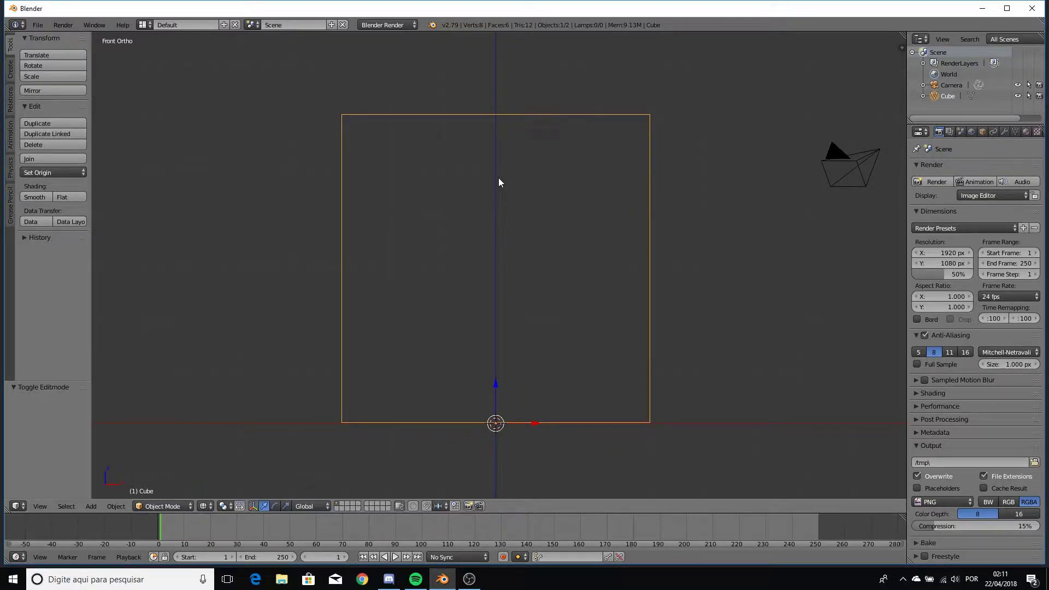
- Add a UV sphere, raise it about 1.08 on Z and scale it to roughly 1.036
key(shift+a)
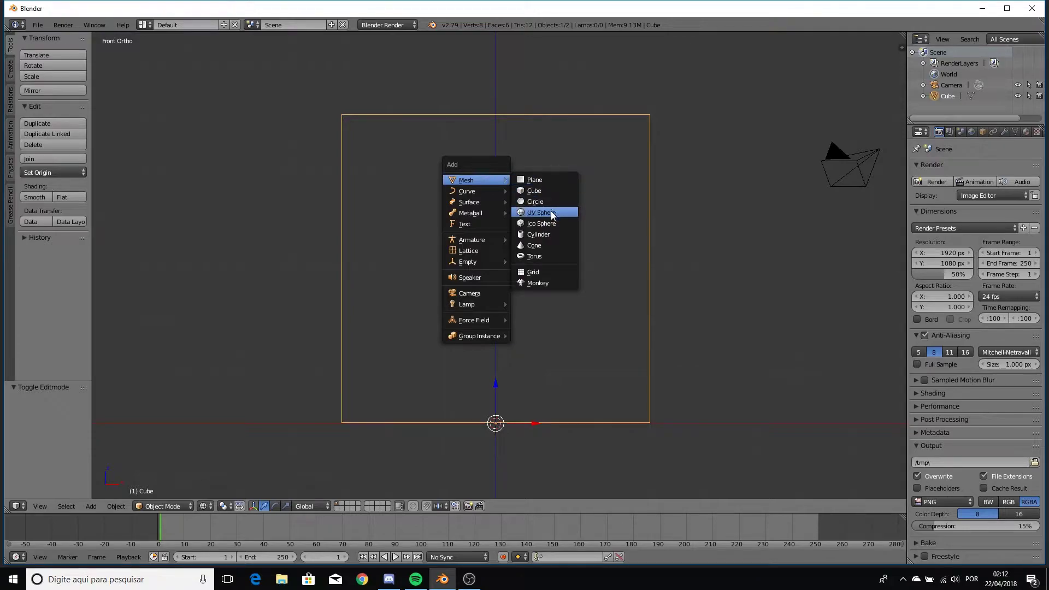
click(568, 216)
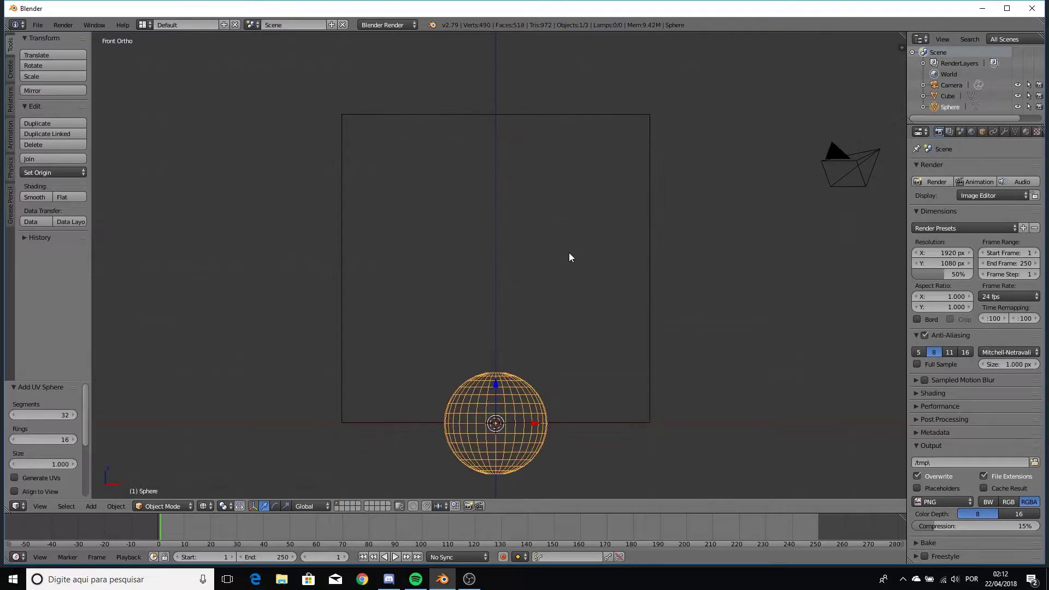
drag(496, 398, 495, 345)
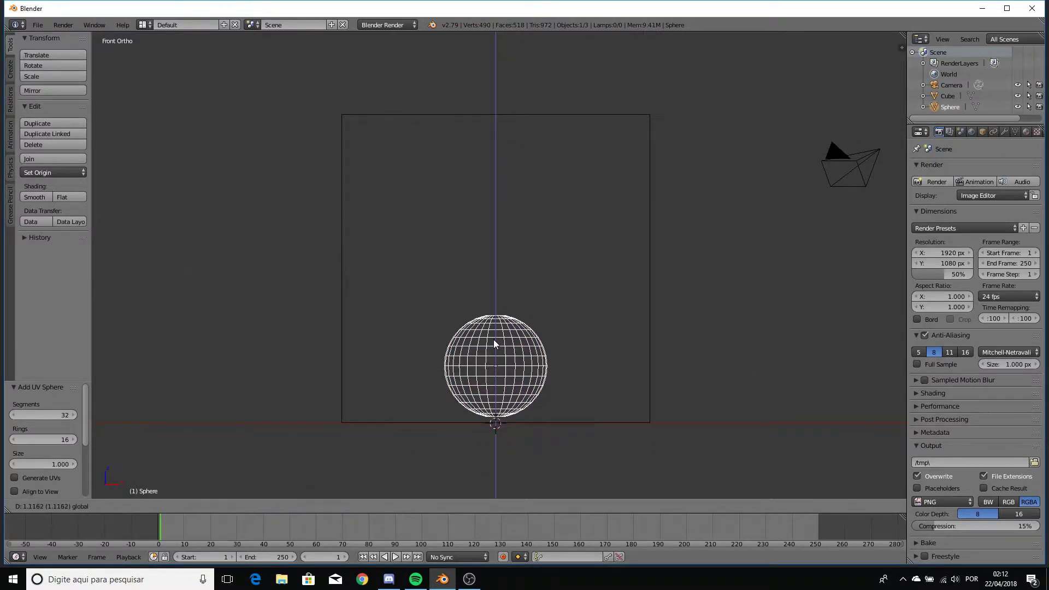
click(495, 345)
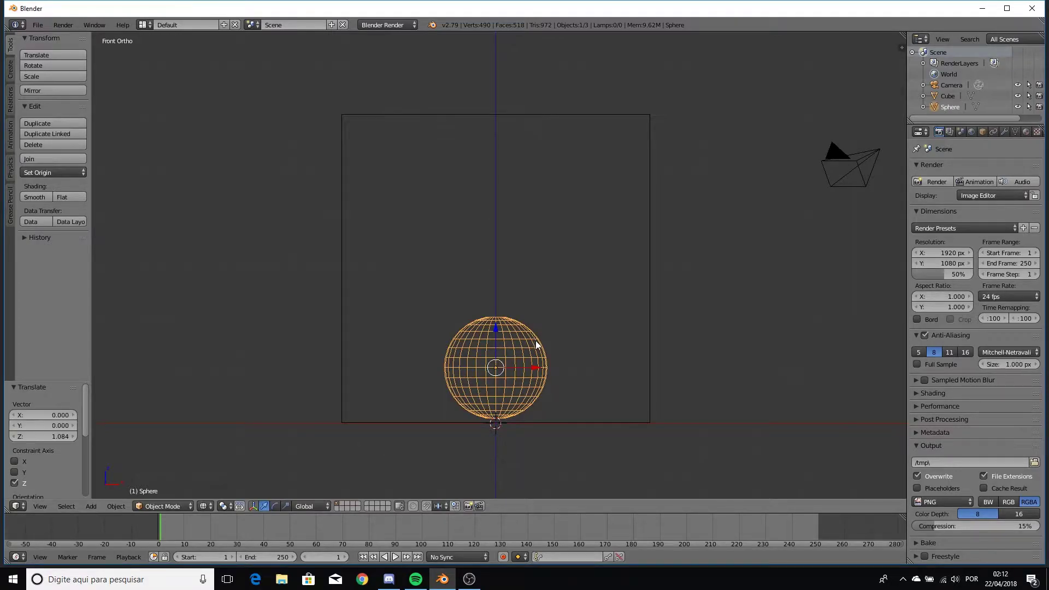
key(s)
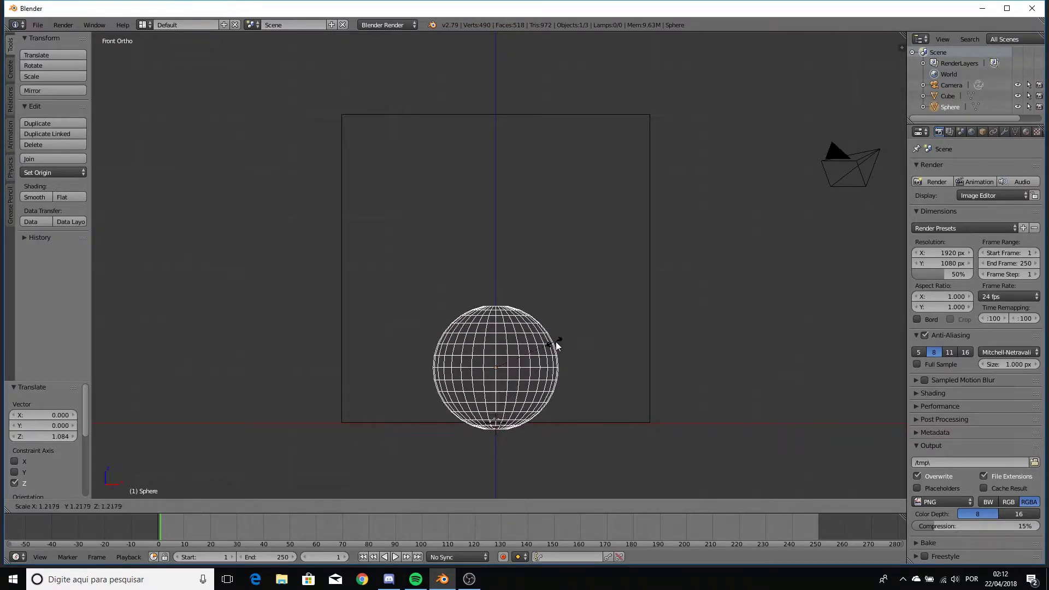
click(545, 343)
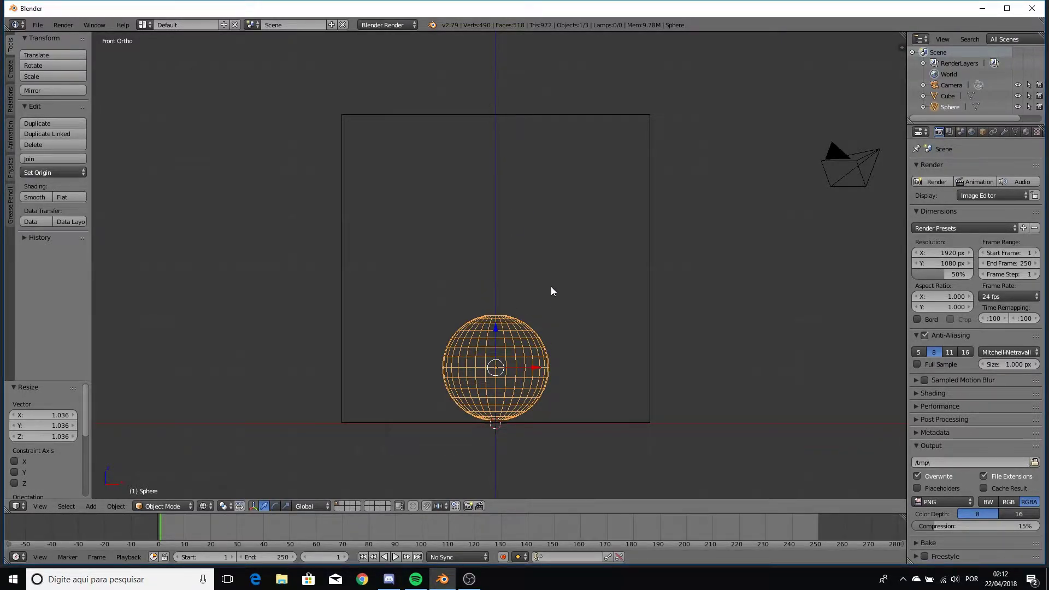
- Duplicate the sphere, shrink the copy to 0.321 and place it near the cube's top
key(shift+d)
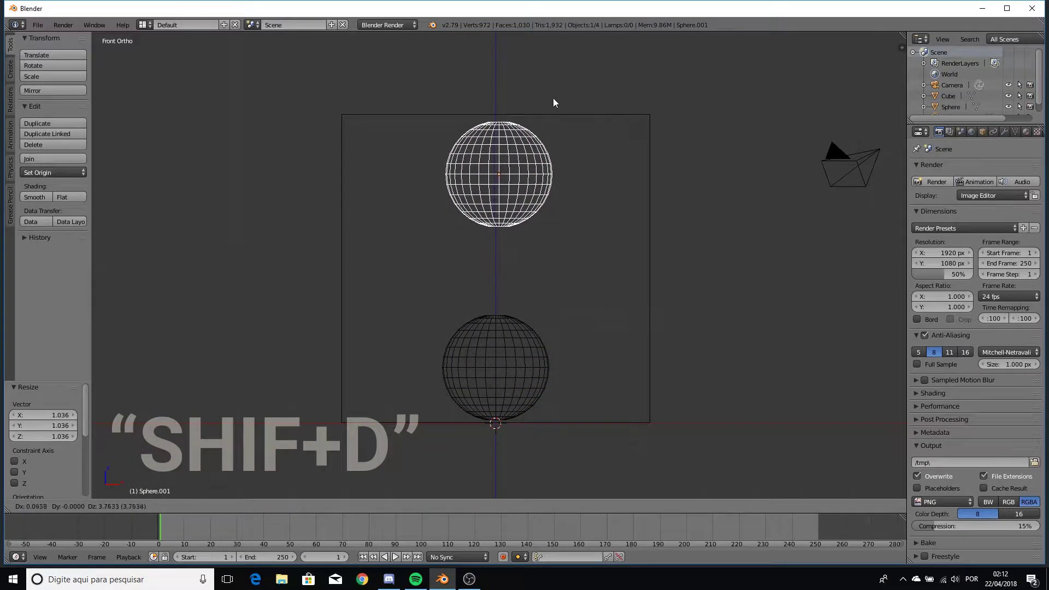
click(549, 99)
key(s)
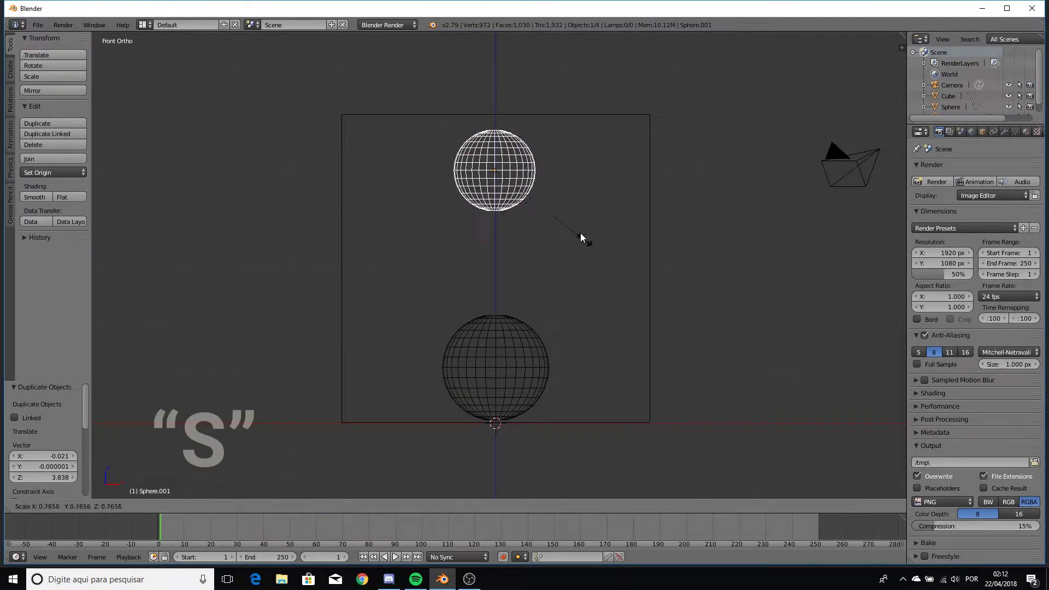
click(539, 194)
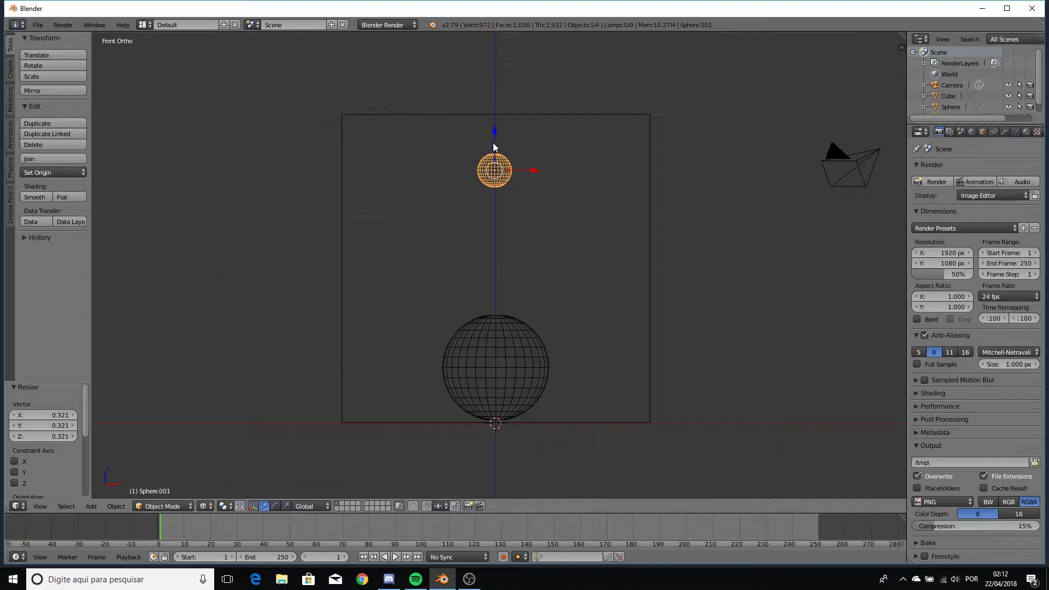
drag(494, 146, 493, 116)
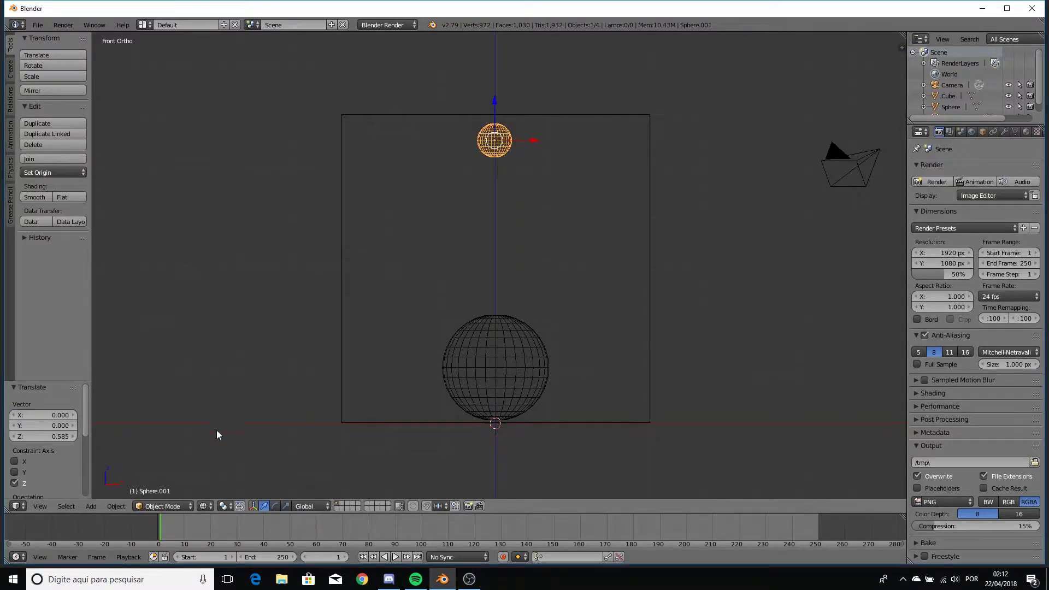
- Stretch the small sphere's mesh 1.861 along X into a flattened ellipsoid
click(176, 501)
click(167, 482)
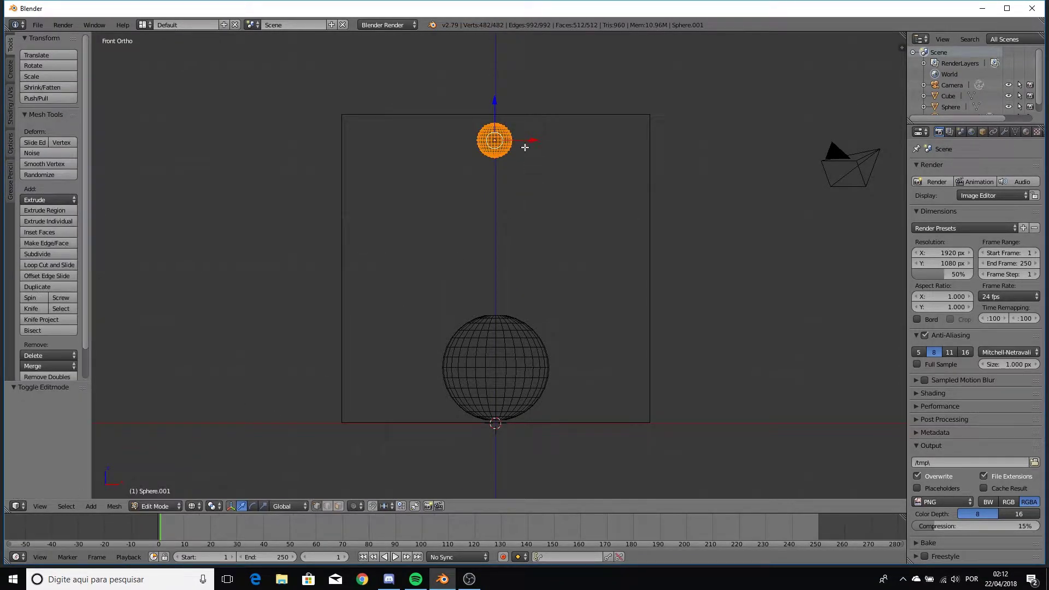
key(s)
key(x)
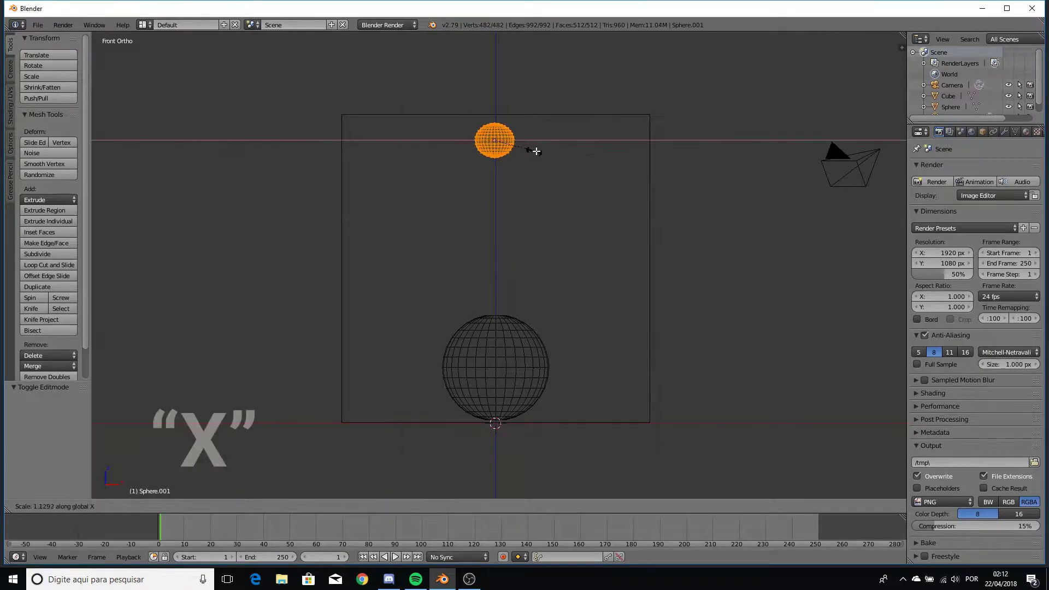
click(562, 151)
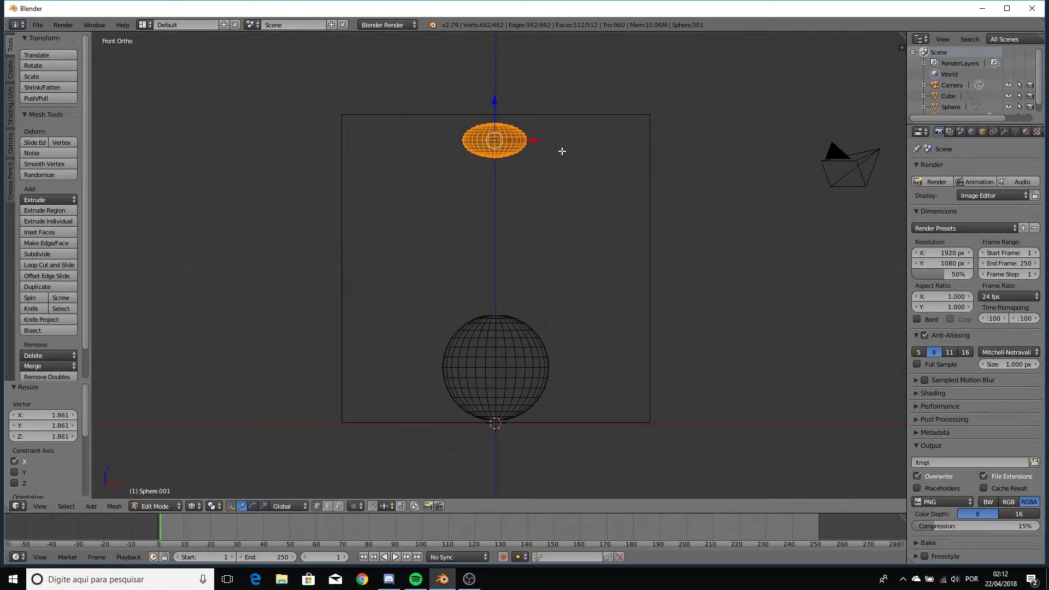
key(Tab)
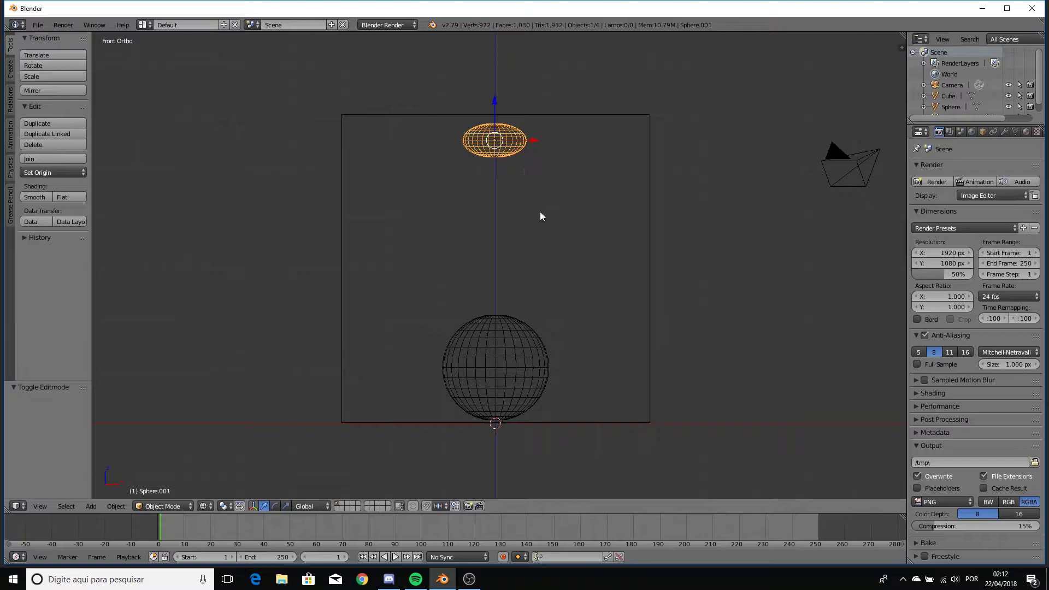
mouse_move(540, 217)
middle_down()
mouse_move(480, 203)
mouse_move(388, 218)
mouse_move(421, 238)
middle_up()
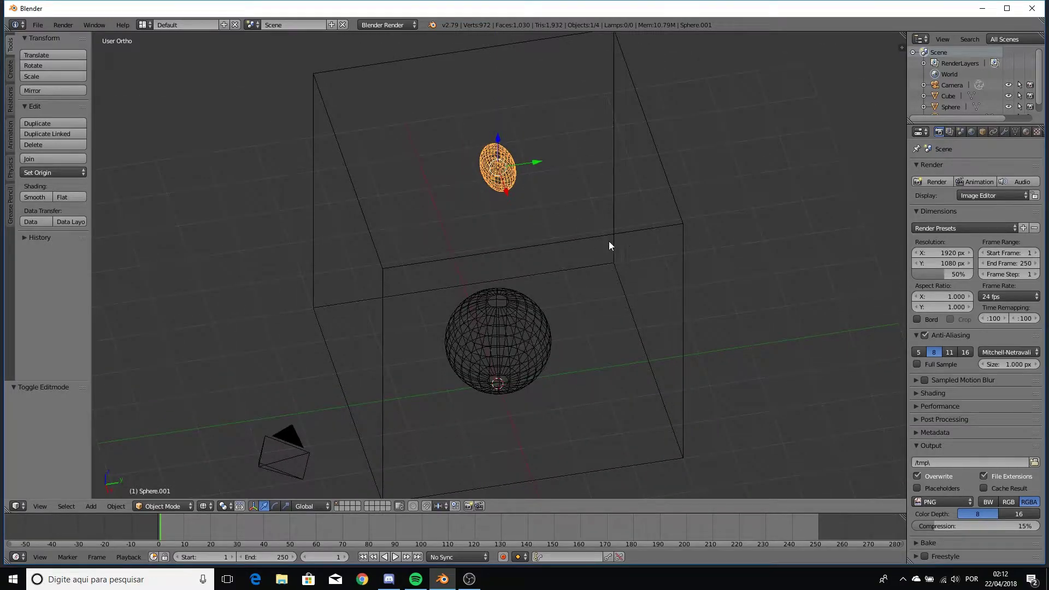
- Select the cube and switch the render engine from Blender Render to Cycles Render
mouse_move(610, 246)
middle_down()
mouse_move(643, 235)
mouse_move(664, 220)
mouse_move(661, 209)
middle_up()
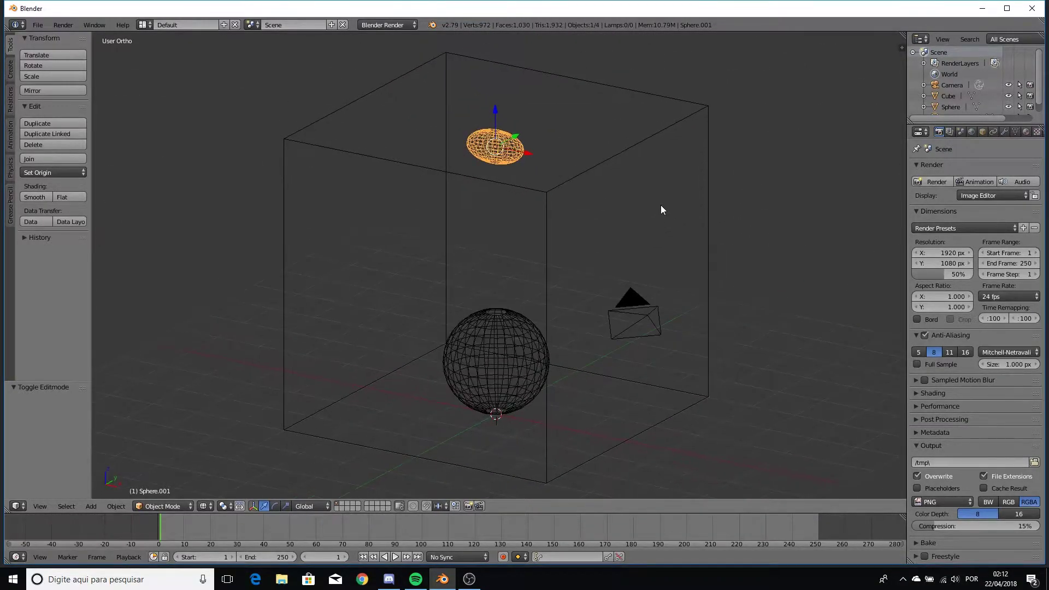
right_click(601, 164)
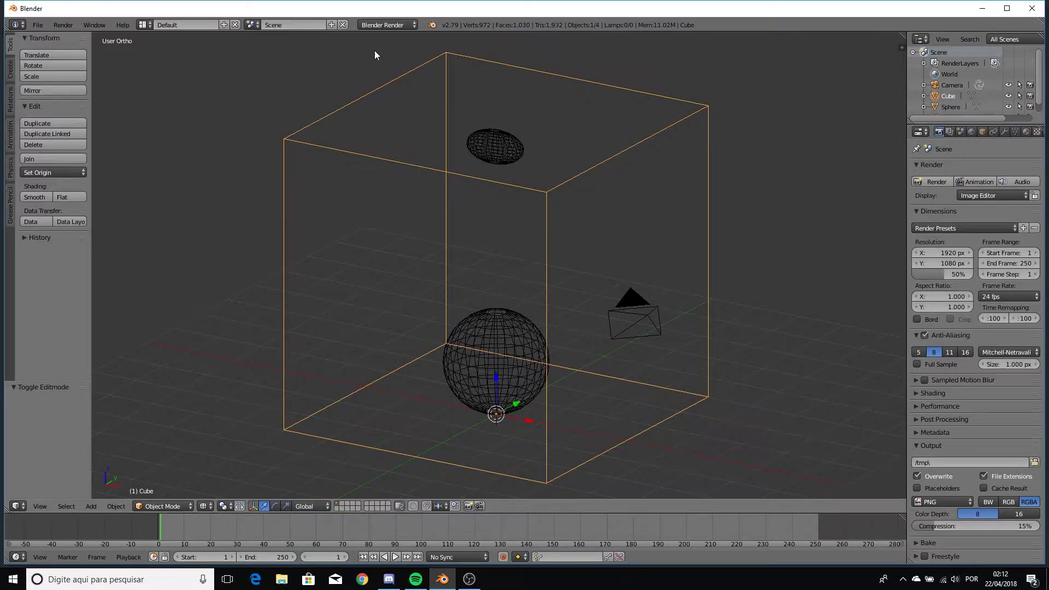
click(406, 24)
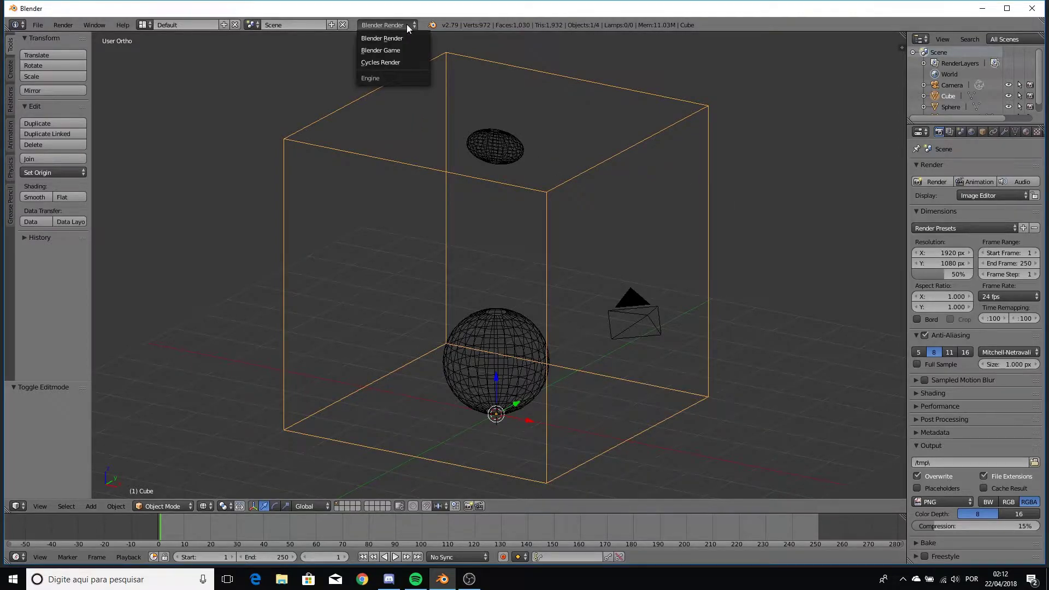
click(407, 63)
scroll(486, 96, down, 1)
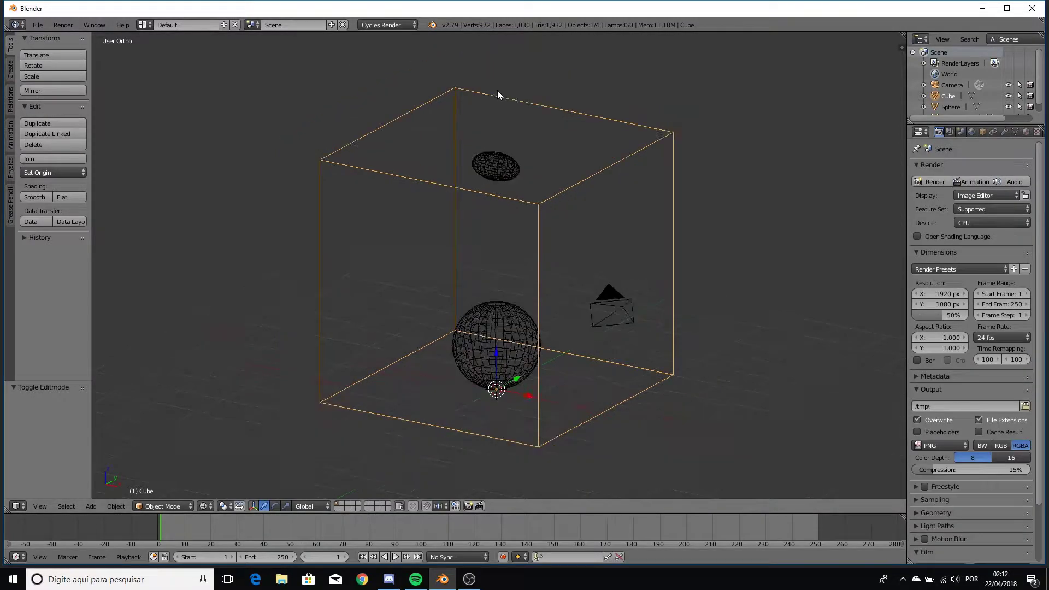
scroll(497, 90, down, 1)
middle_drag(513, 144, 517, 152)
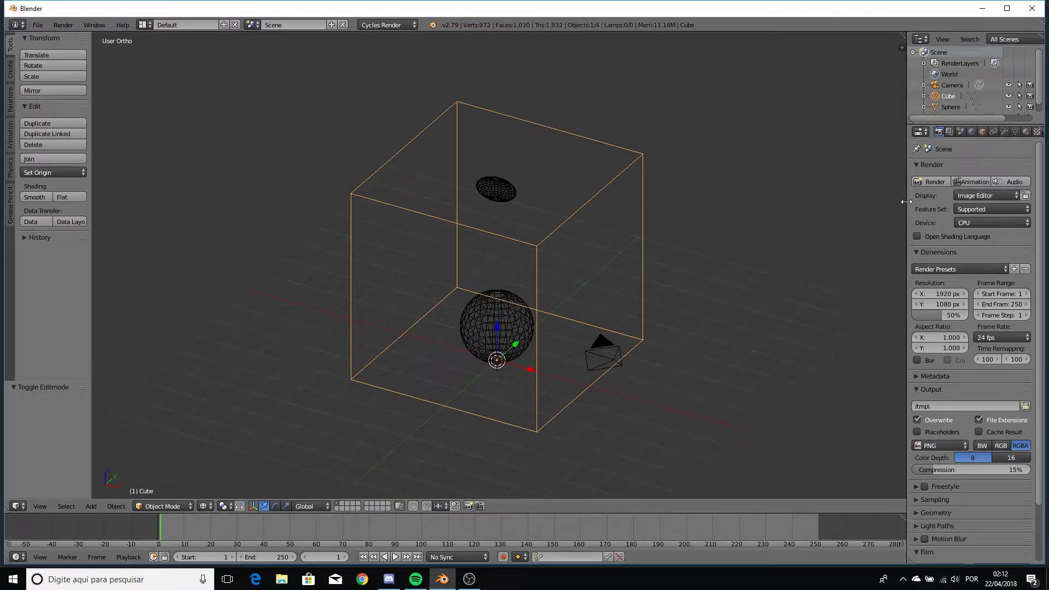
drag(907, 218, 861, 218)
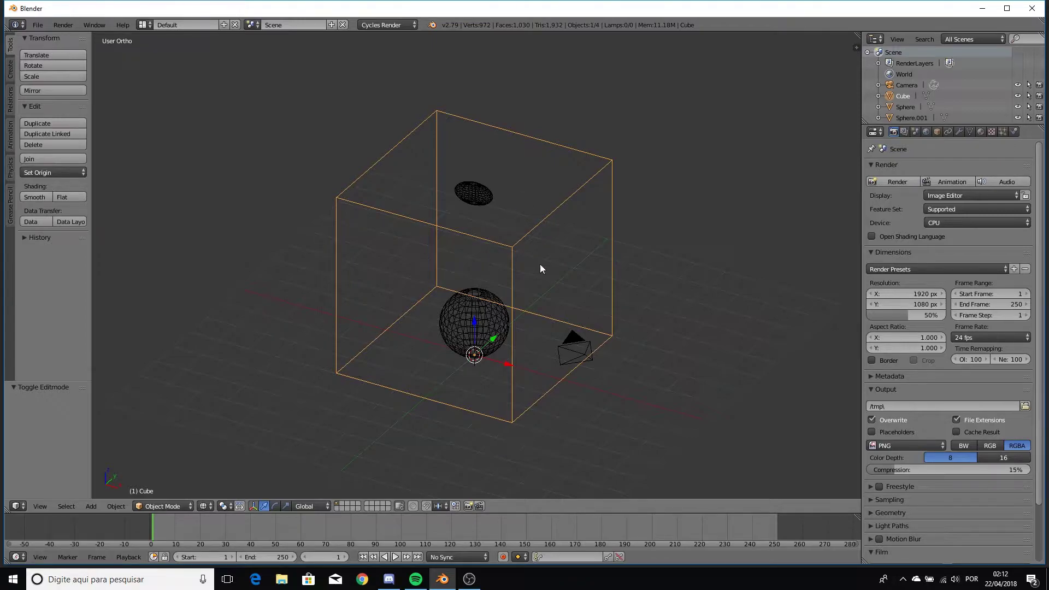
- Enable fluid physics on the cube and make it a Domain
click(1014, 132)
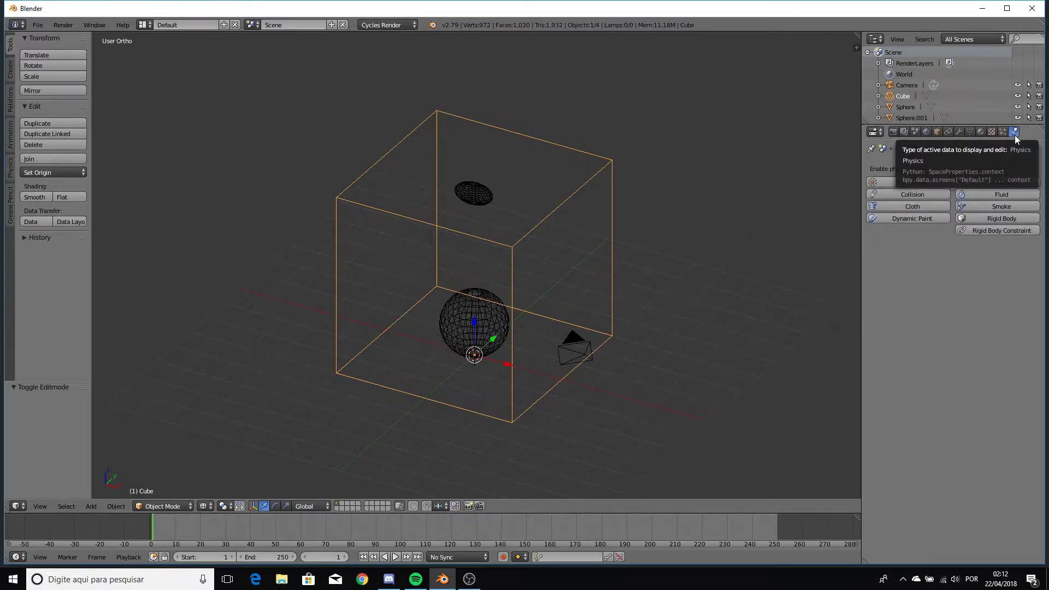
click(1011, 195)
click(967, 262)
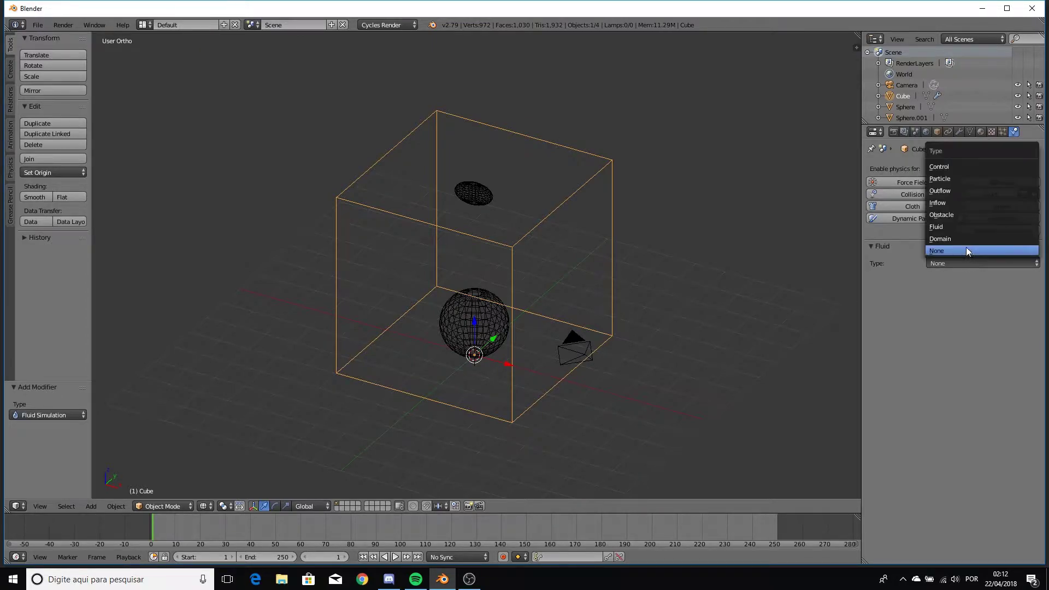
click(955, 239)
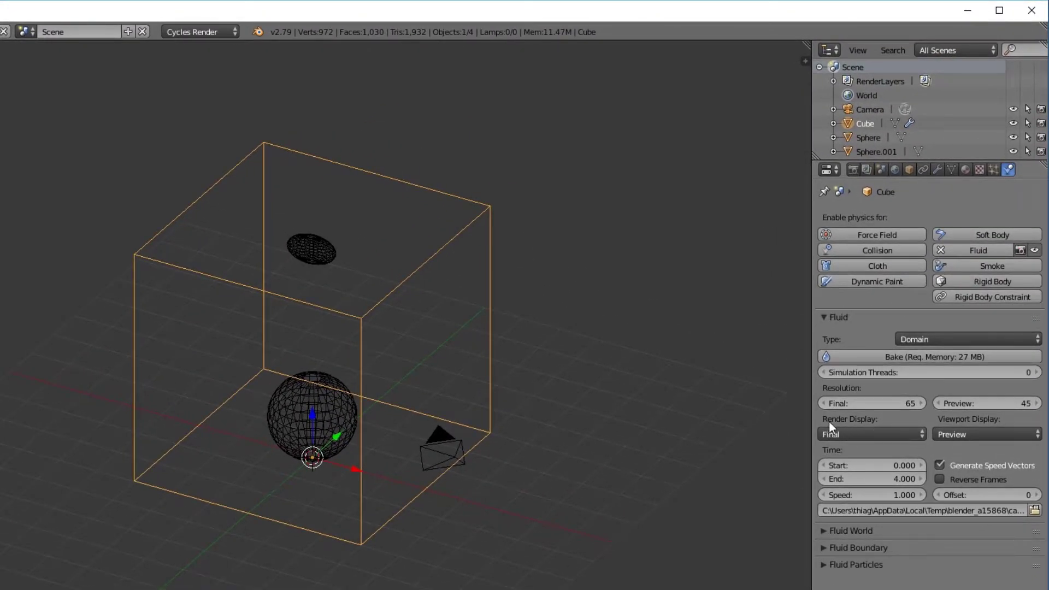
- Set Domain viewport display to Final, final resolution 80 and preview resolution 100
click(971, 432)
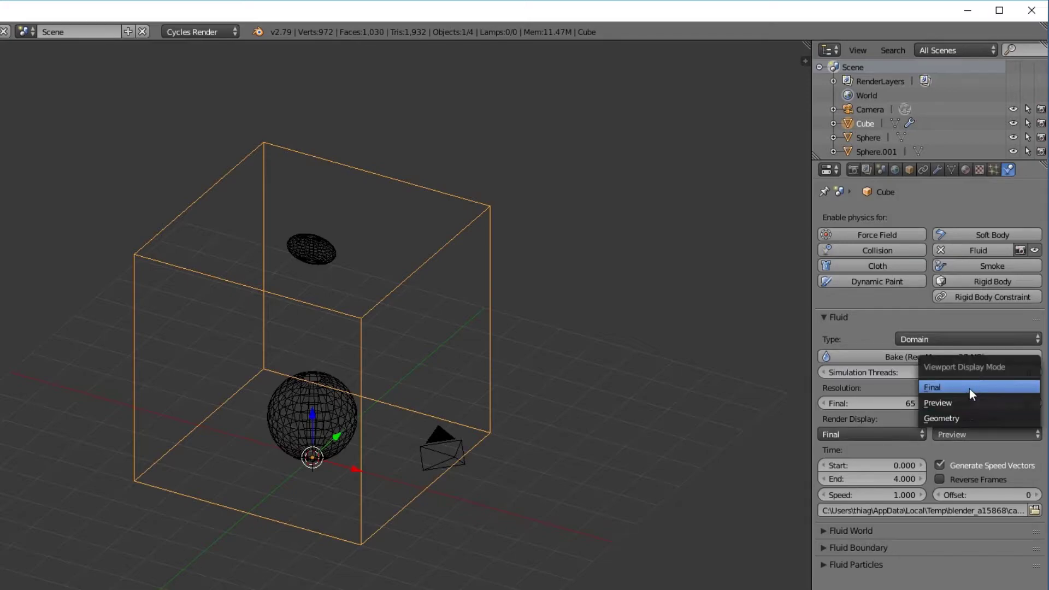
click(969, 389)
click(894, 399)
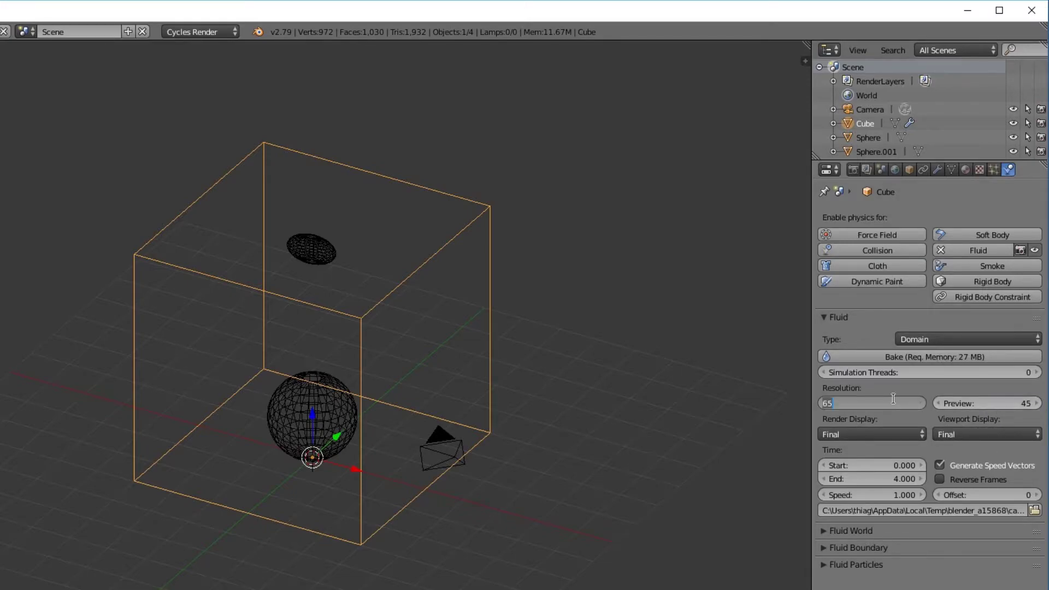
text(80)
click(1021, 403)
text(100)
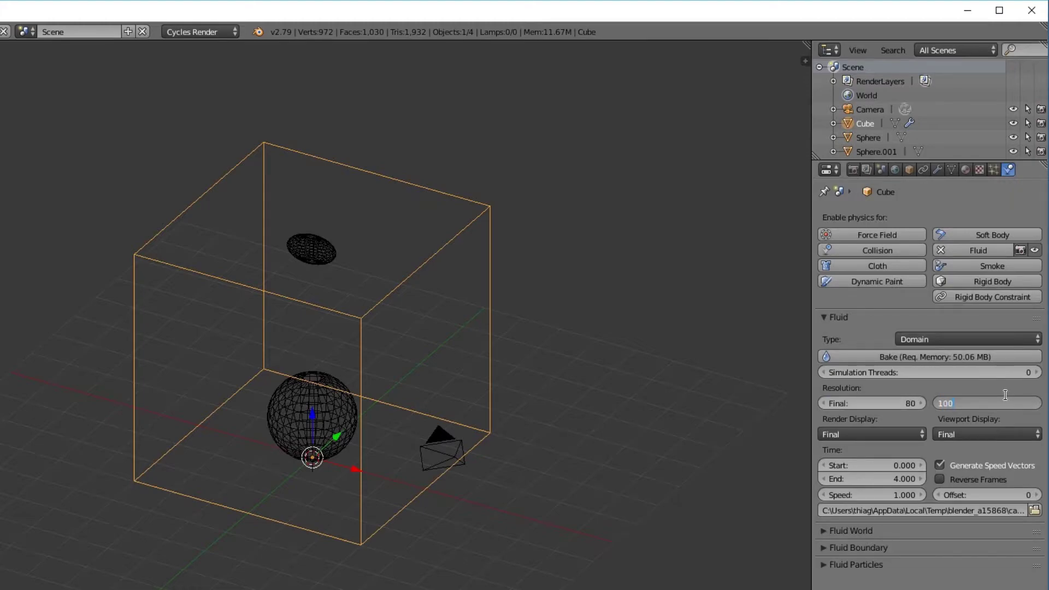
key(Return)
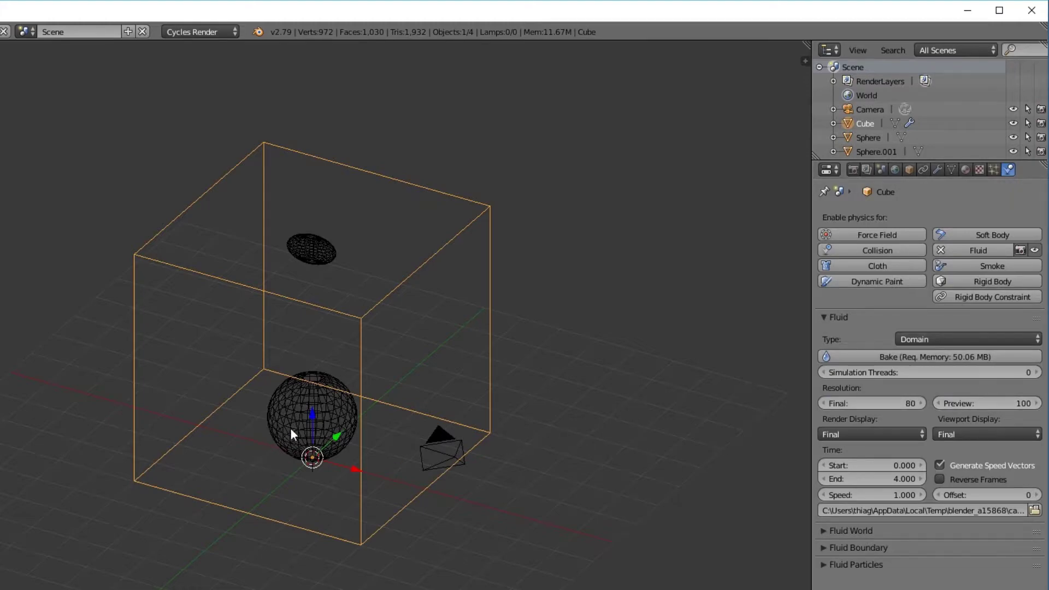
- Select the large sphere, enable Fluid physics and set its type to Obstacle
right_click(283, 391)
middle_drag(385, 408, 301, 402)
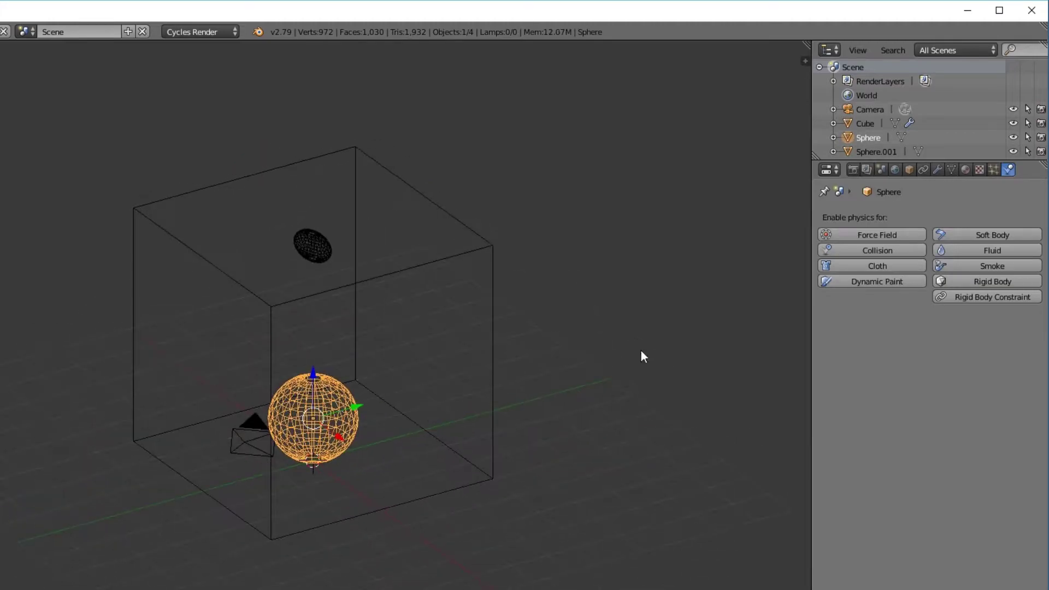
click(992, 250)
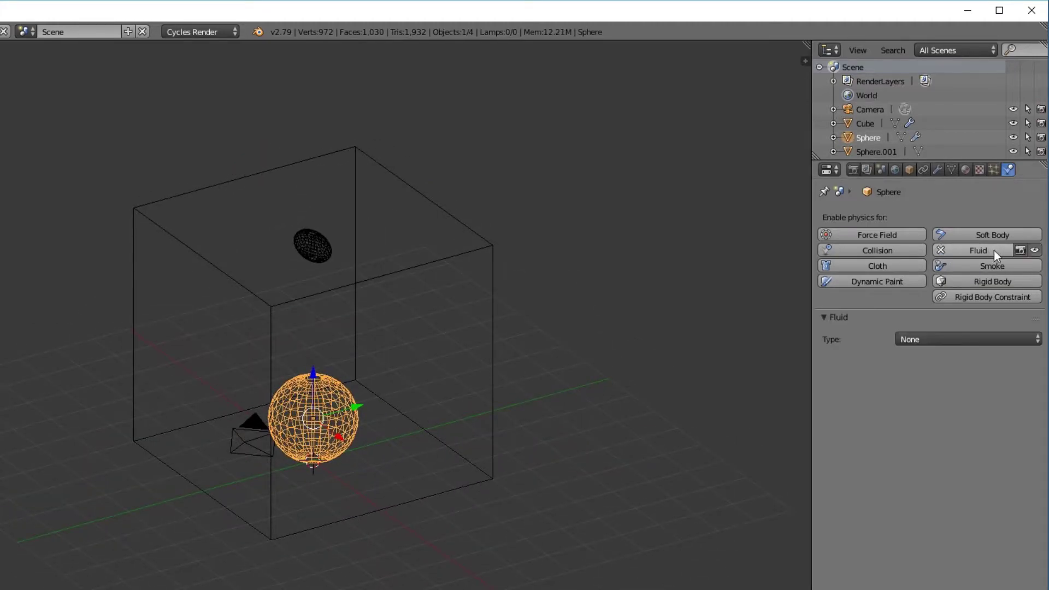
click(976, 335)
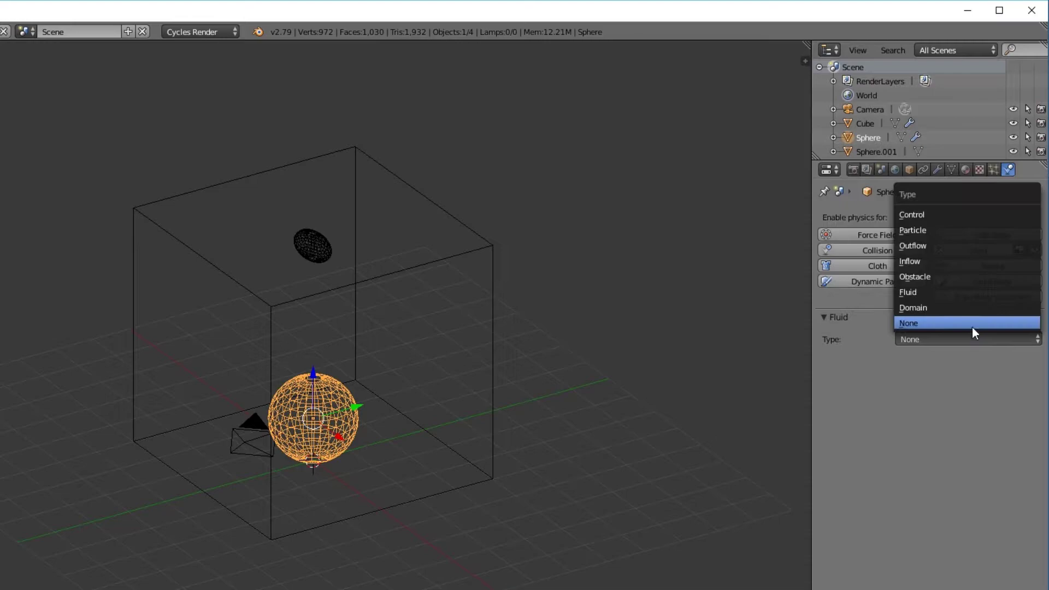
click(967, 276)
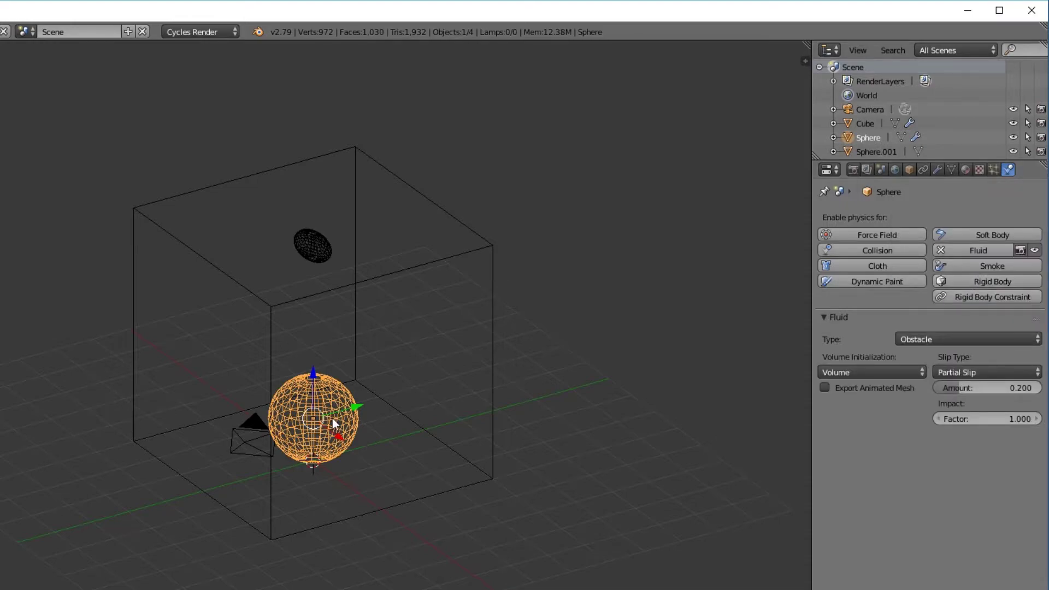
- Select the small flattened sphere and make it a fluid Inflow
right_click(326, 253)
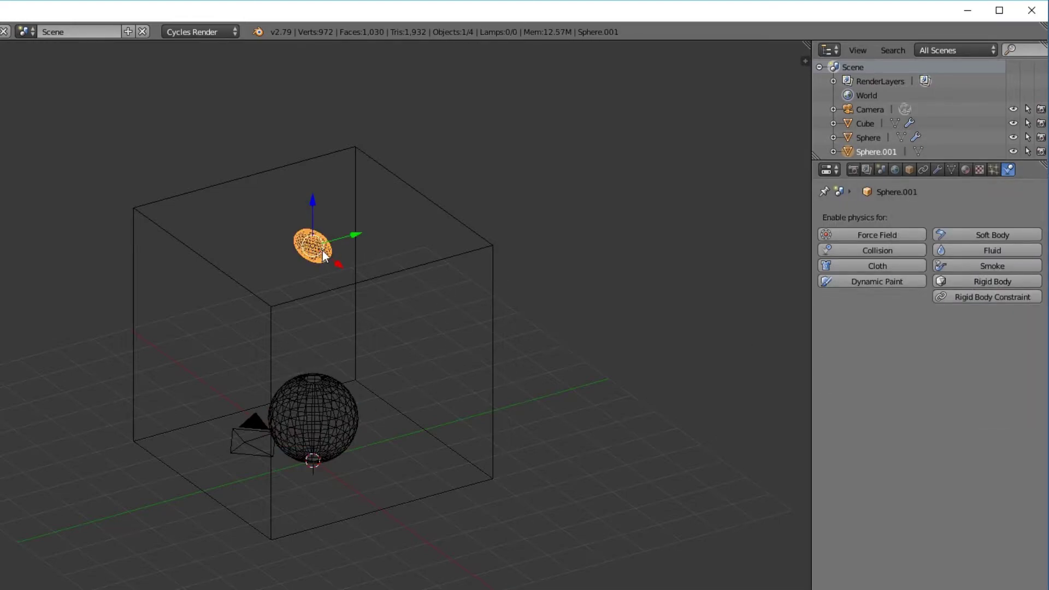
click(974, 251)
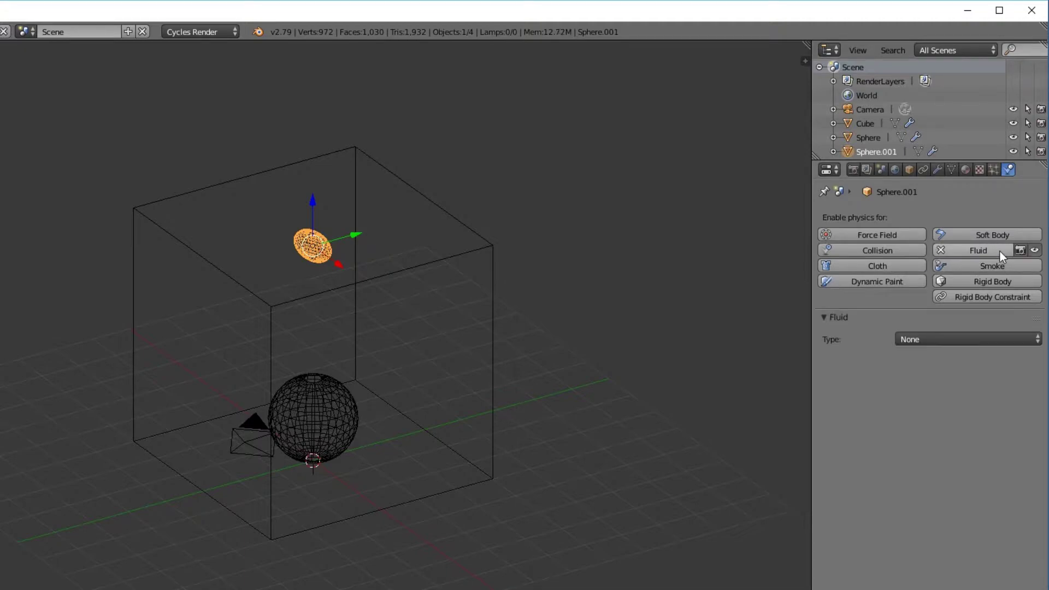
click(955, 336)
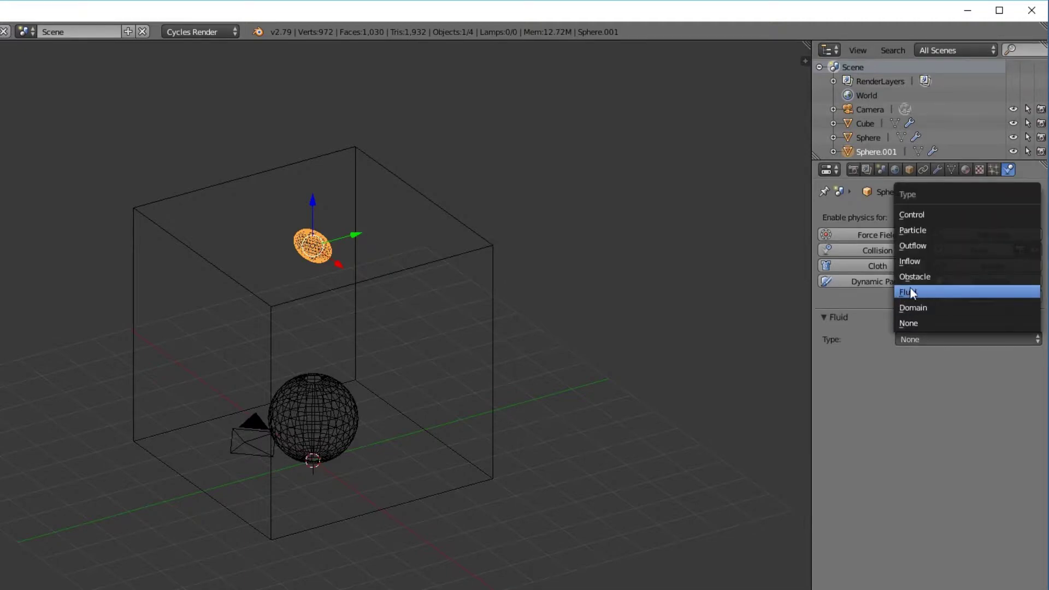
click(948, 337)
click(916, 261)
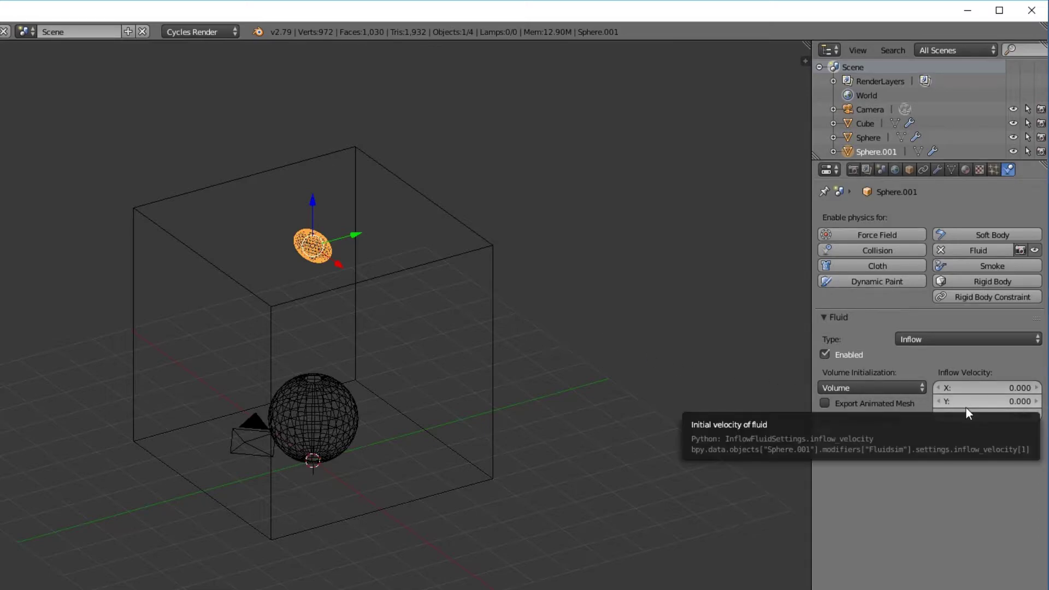
- Set the Inflow Velocity Z to -1.000, then reselect the cube domain
click(993, 415)
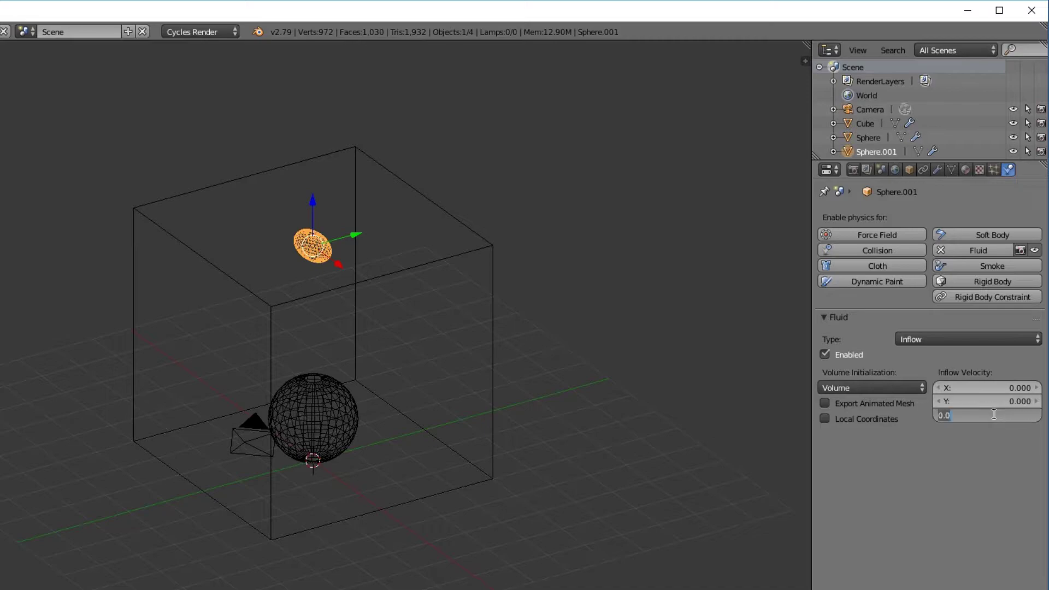
key(BackSpace)
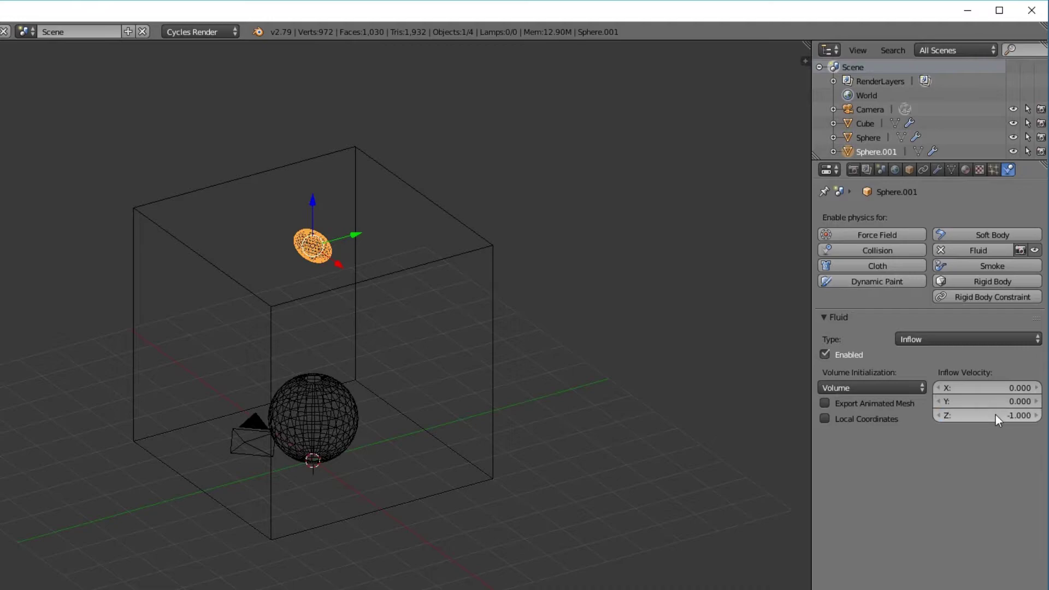
key(Return)
mouse_move(235, 301)
middle_down()
mouse_move(408, 333)
mouse_move(473, 326)
mouse_move(298, 272)
mouse_move(356, 293)
mouse_move(355, 323)
mouse_move(346, 326)
middle_up()
scroll(345, 321, up, 1)
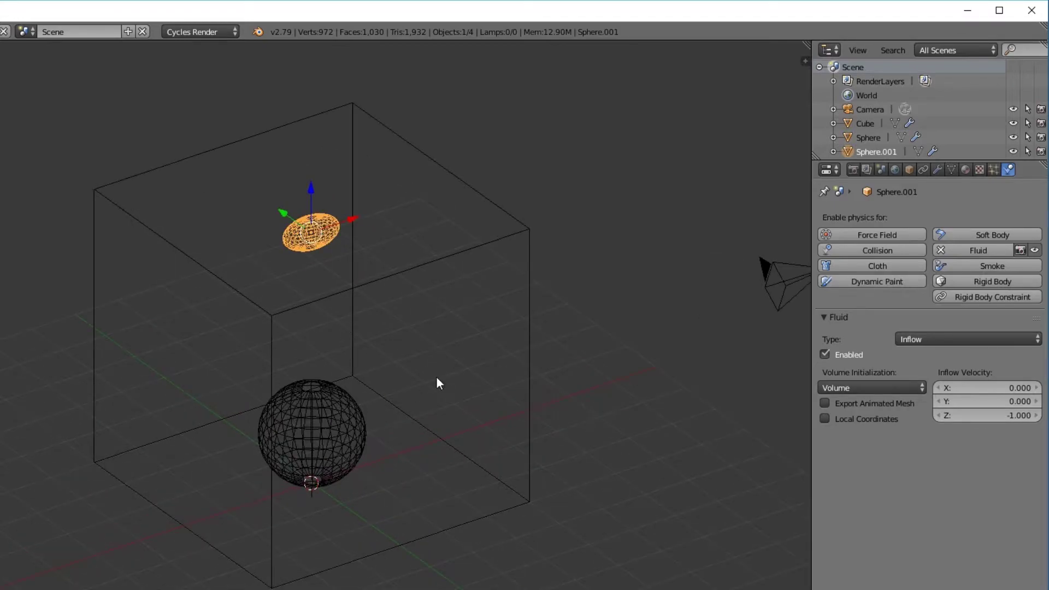
right_click(459, 252)
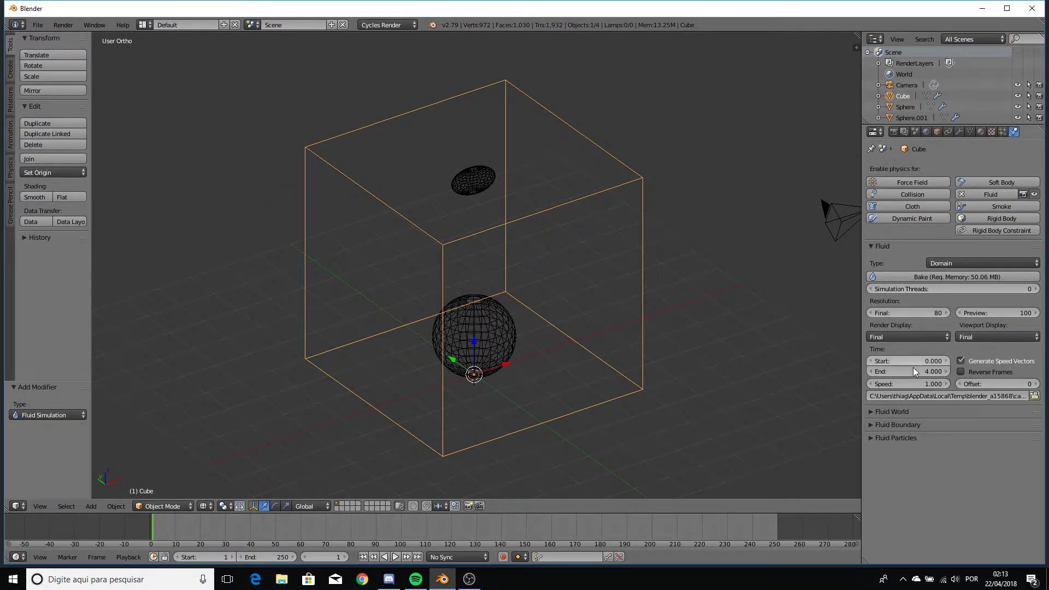
- Apply the Water viscosity preset in the cube Domain's Fluid World settings
click(901, 411)
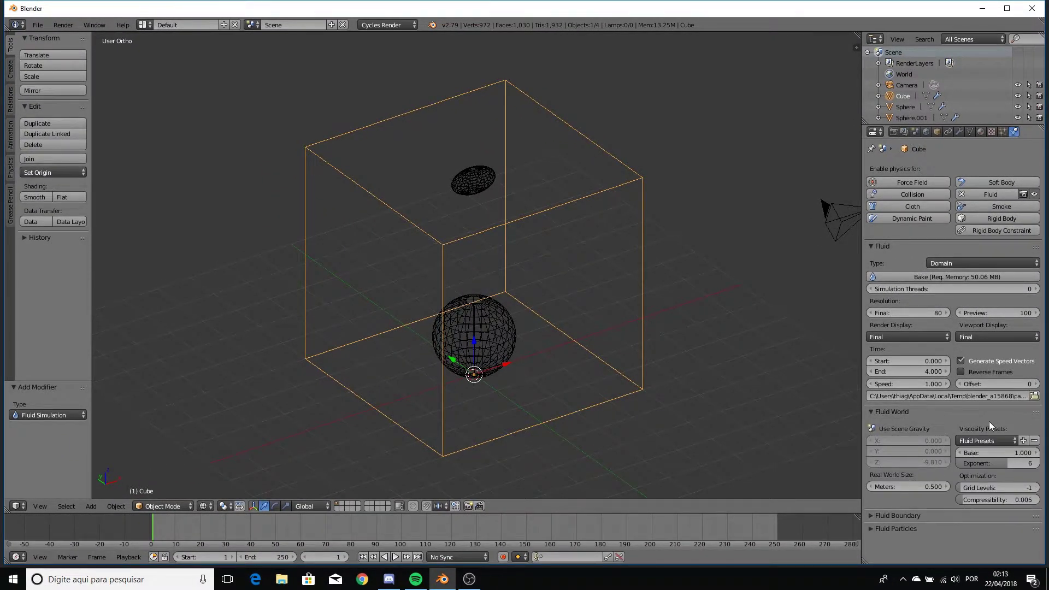
click(995, 439)
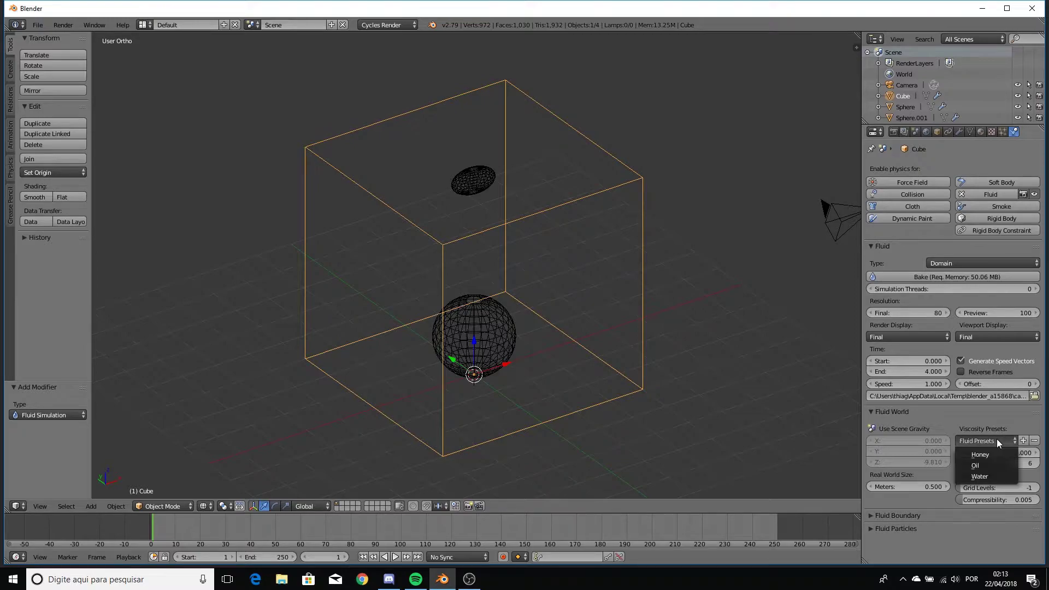
click(992, 476)
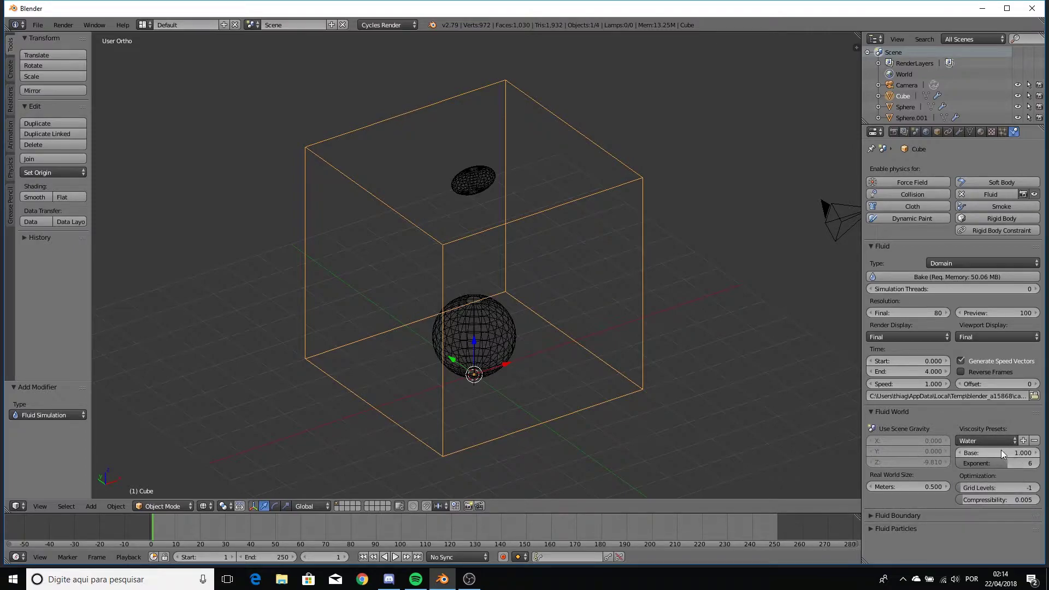
middle_drag(685, 356, 635, 352)
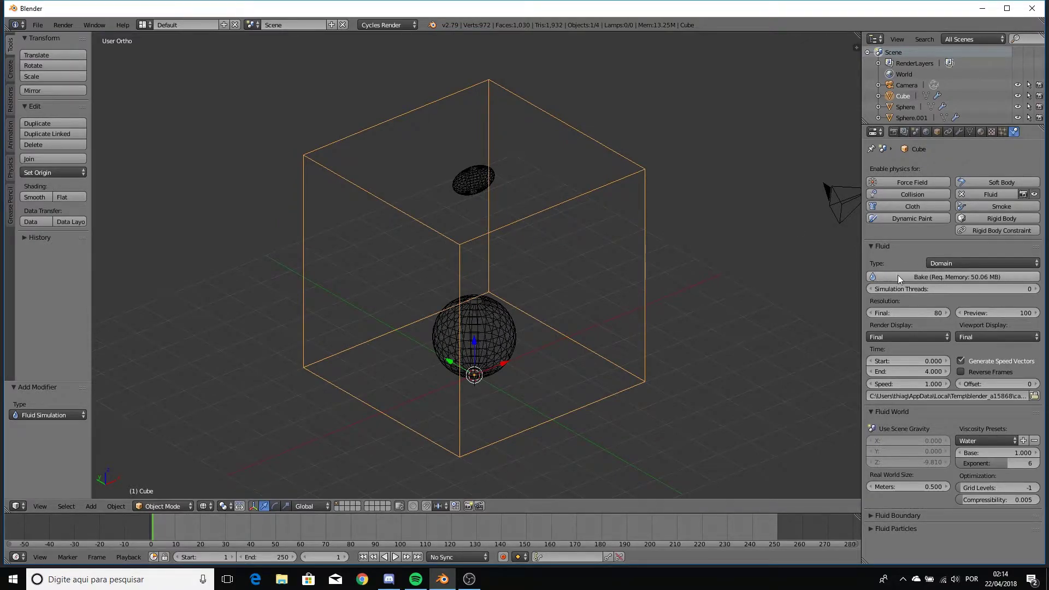
- Start baking the fluid and play the animation up to frame 20 to watch the pour
click(968, 277)
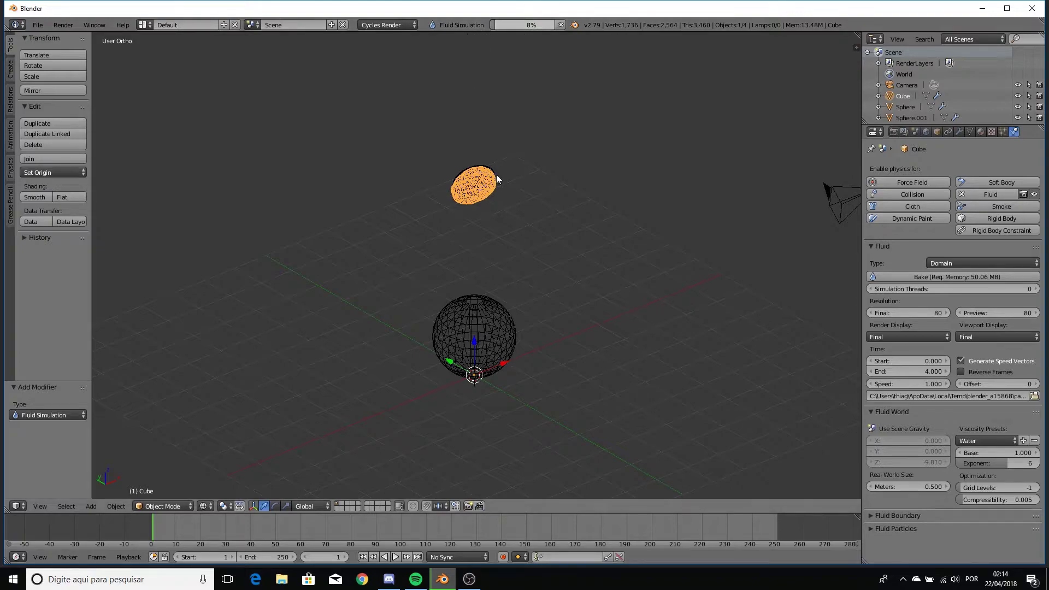
middle_drag(566, 208, 578, 197)
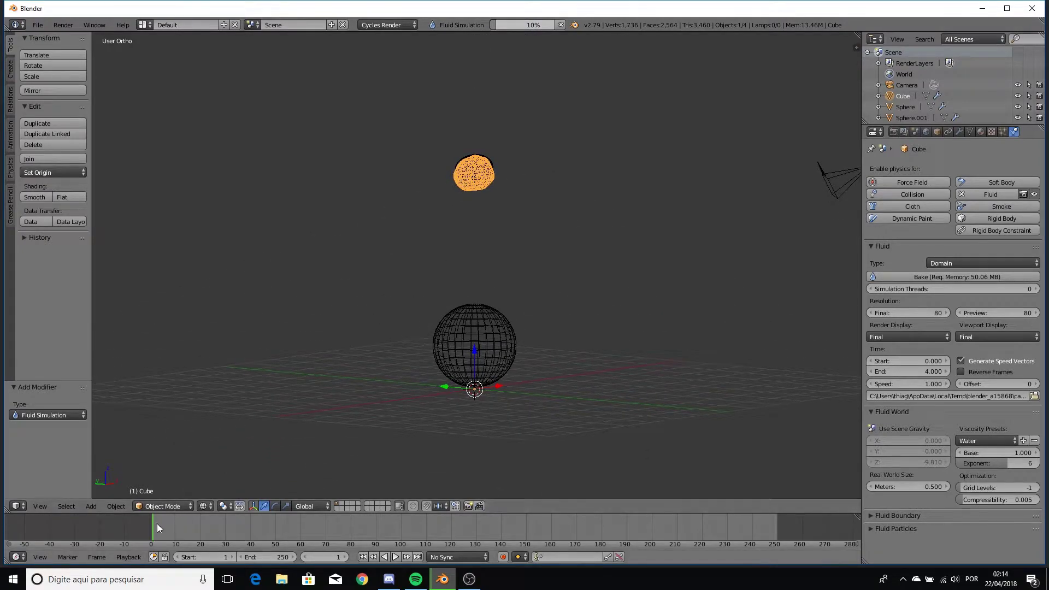
key(alt+a)
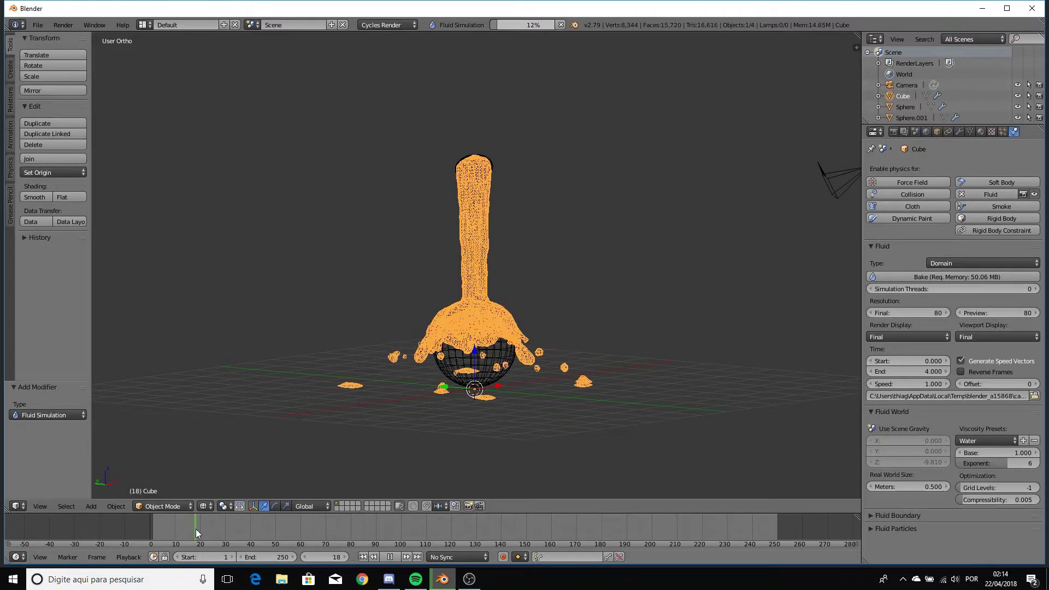
key(alt+a)
- Show the fluid in Solid shading, zoom in, smooth-shade it and scrub through frames
click(207, 506)
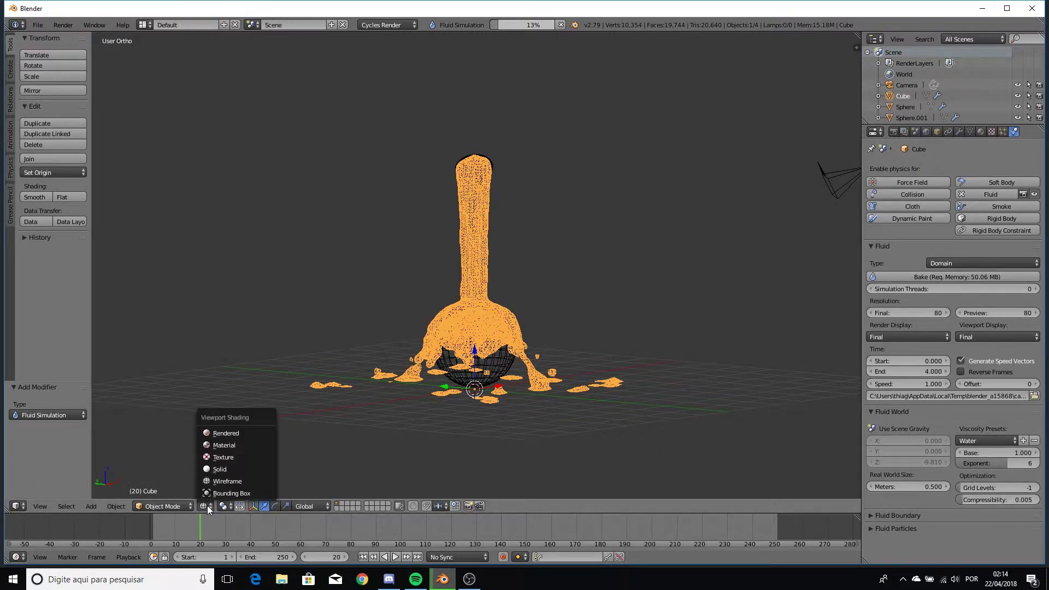
click(229, 468)
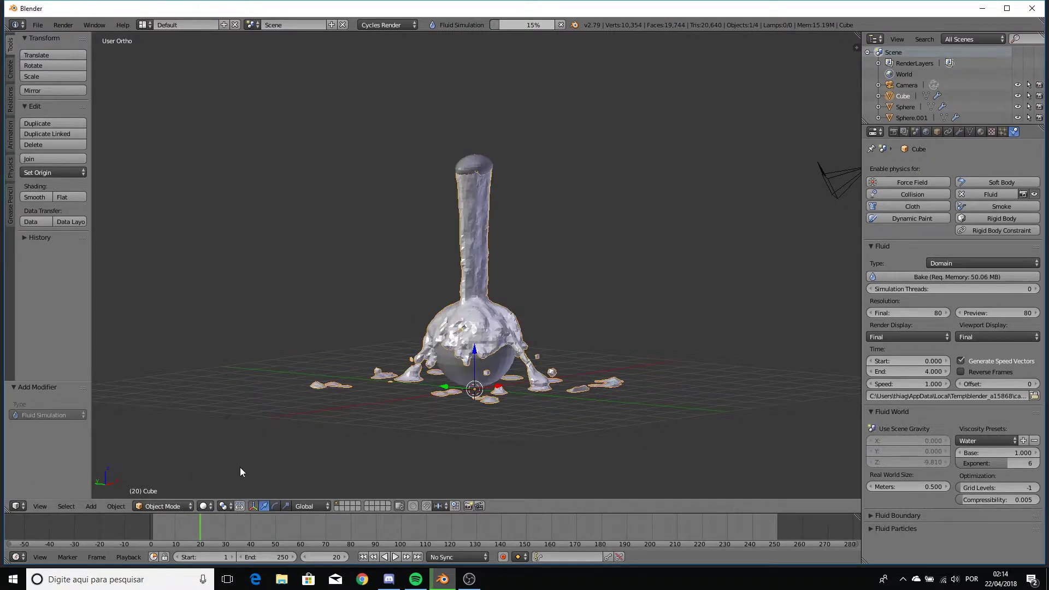
mouse_move(355, 385)
middle_down()
mouse_move(380, 411)
mouse_move(429, 298)
mouse_move(487, 280)
middle_up()
scroll(401, 401, up, 2)
scroll(401, 401, up, 1)
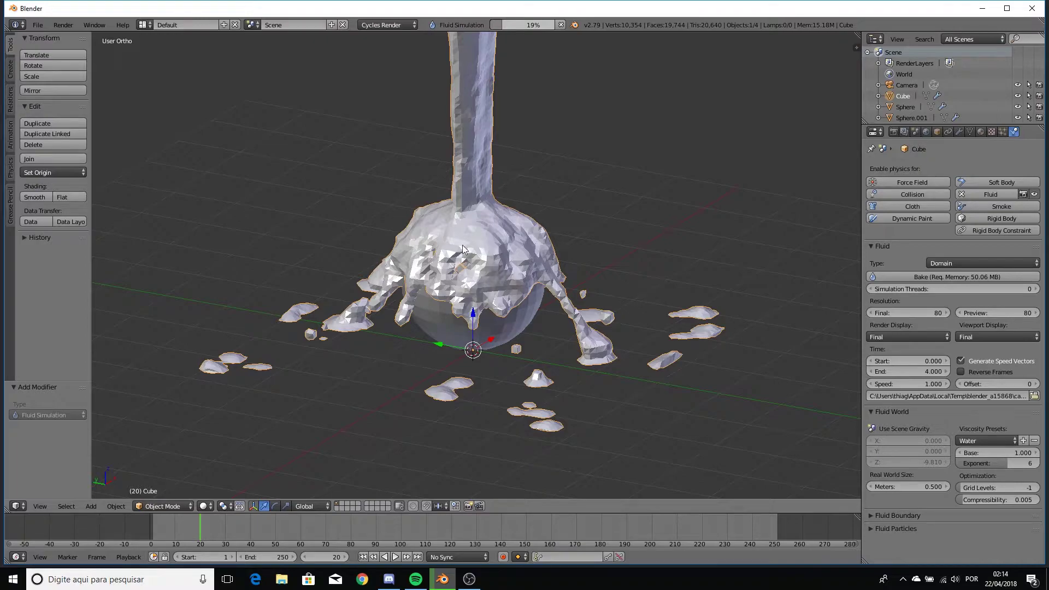
click(29, 197)
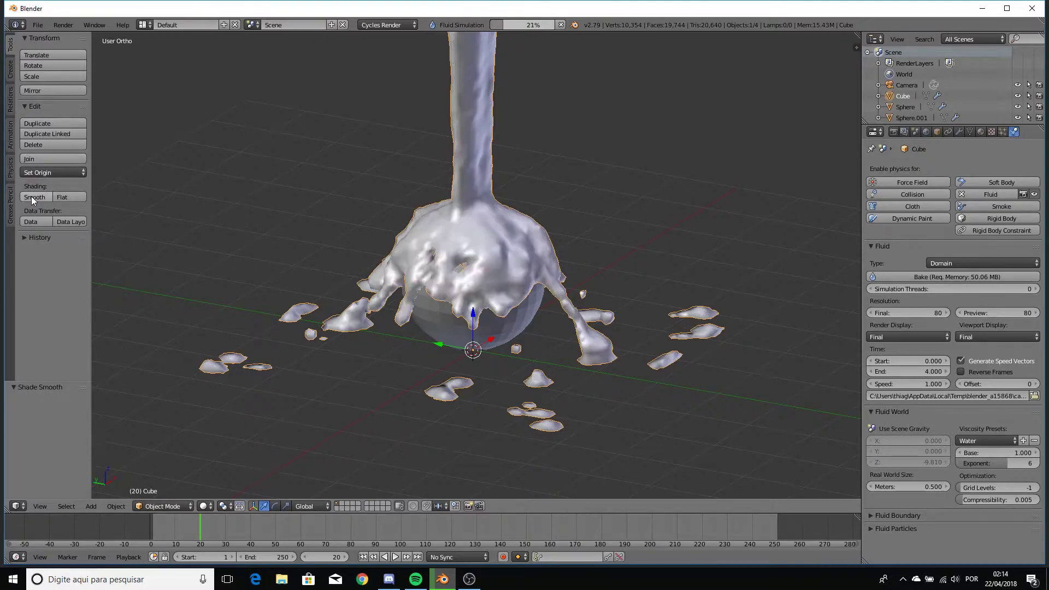
mouse_move(214, 535)
mouse_down()
mouse_move(313, 542)
mouse_move(155, 543)
mouse_up()
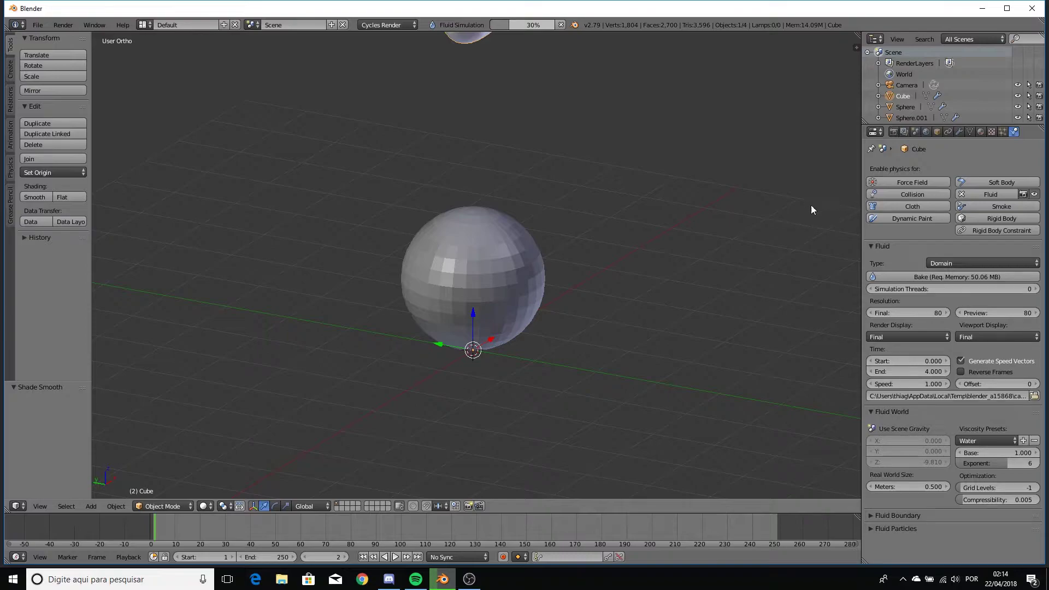
- Smooth-shade the sphere and move to frame 26
right_click(516, 284)
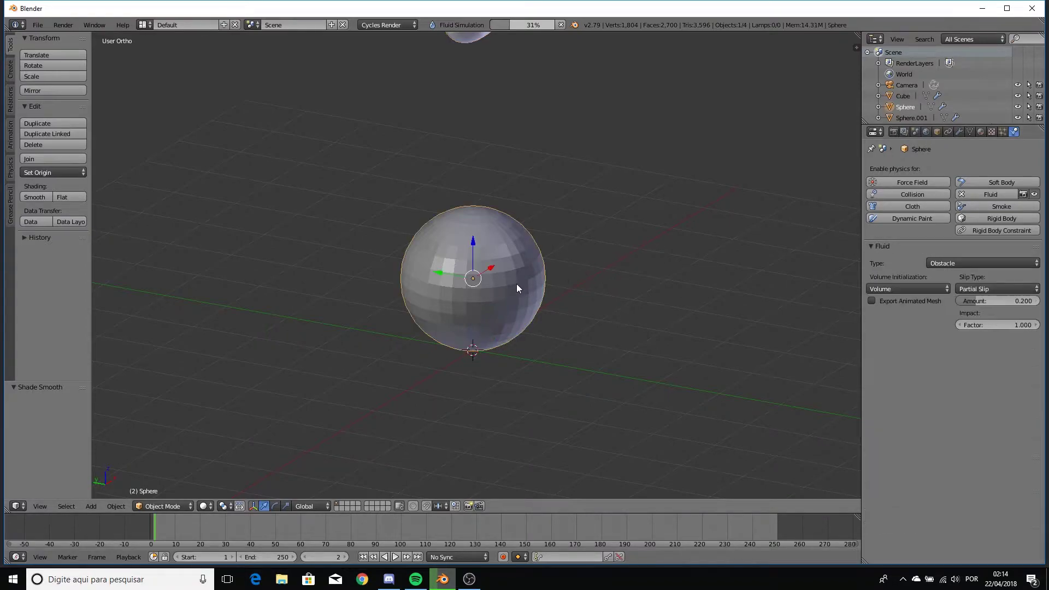
click(33, 193)
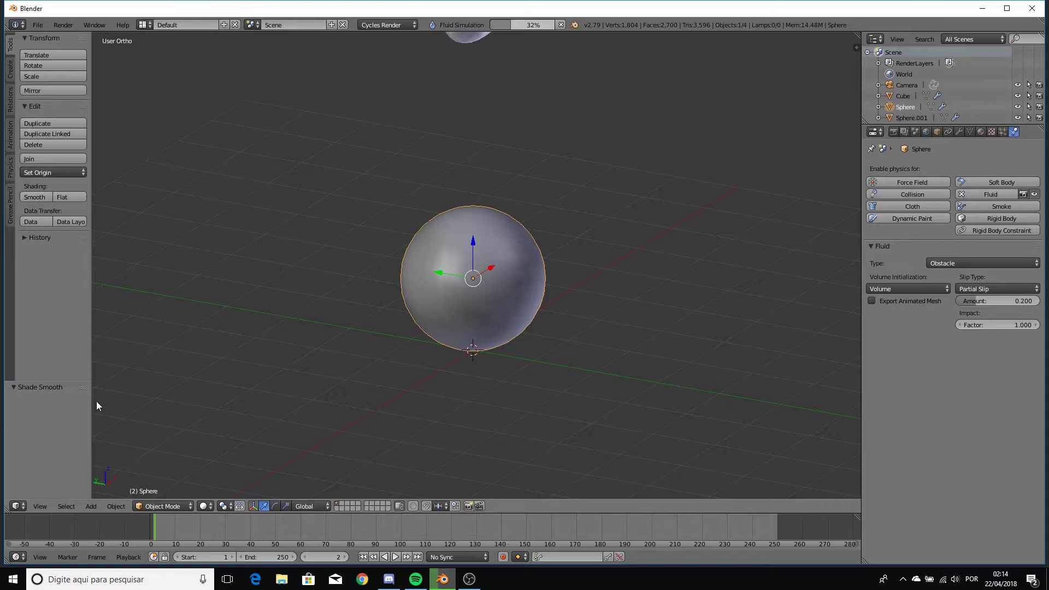
drag(196, 535, 215, 534)
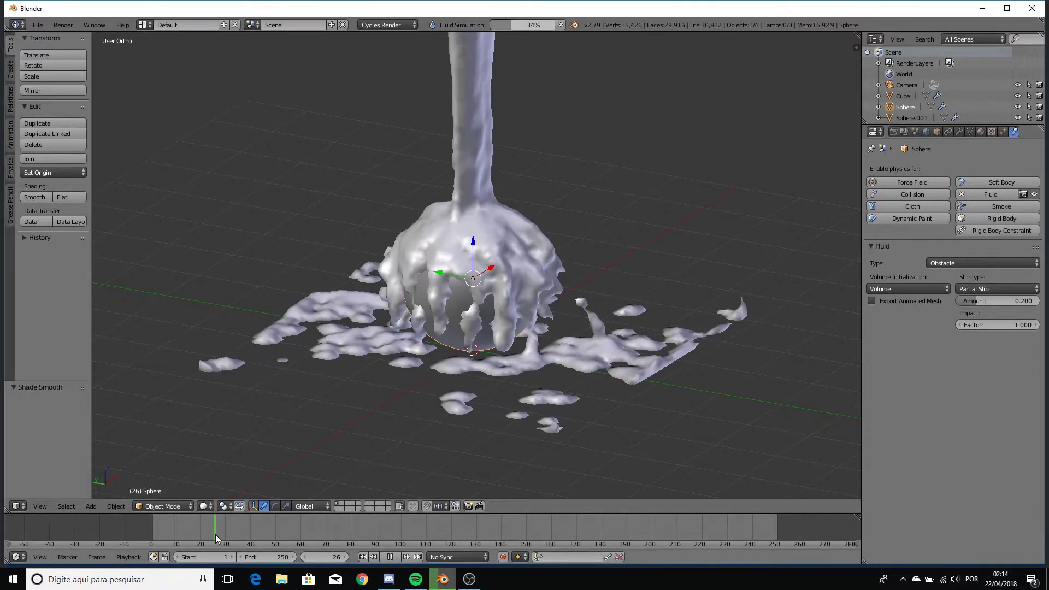
- Add a Subdivision Surface modifier to the fluid domain cube
right_click(493, 128)
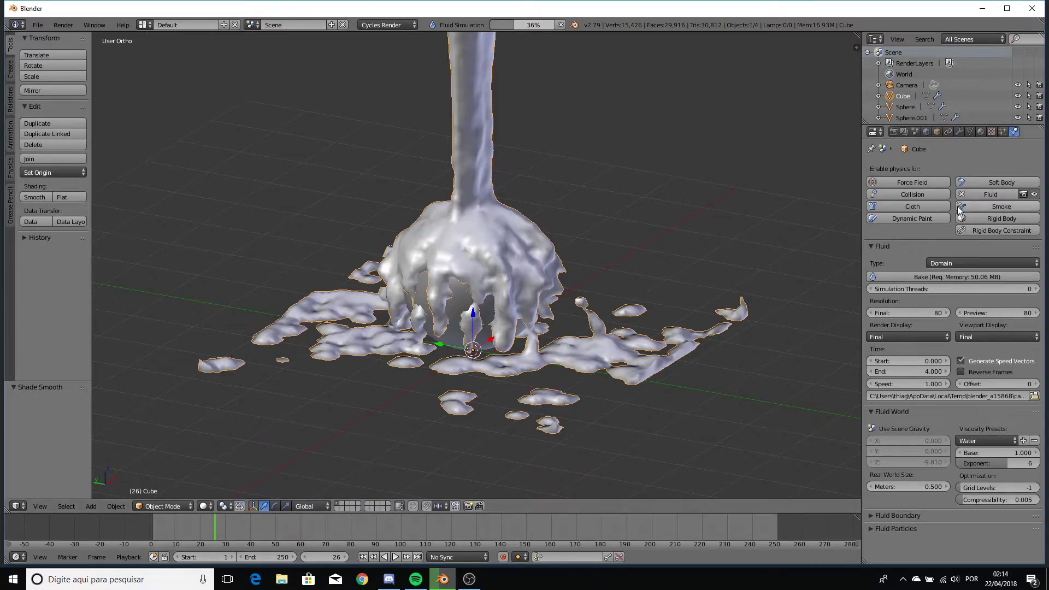
click(960, 131)
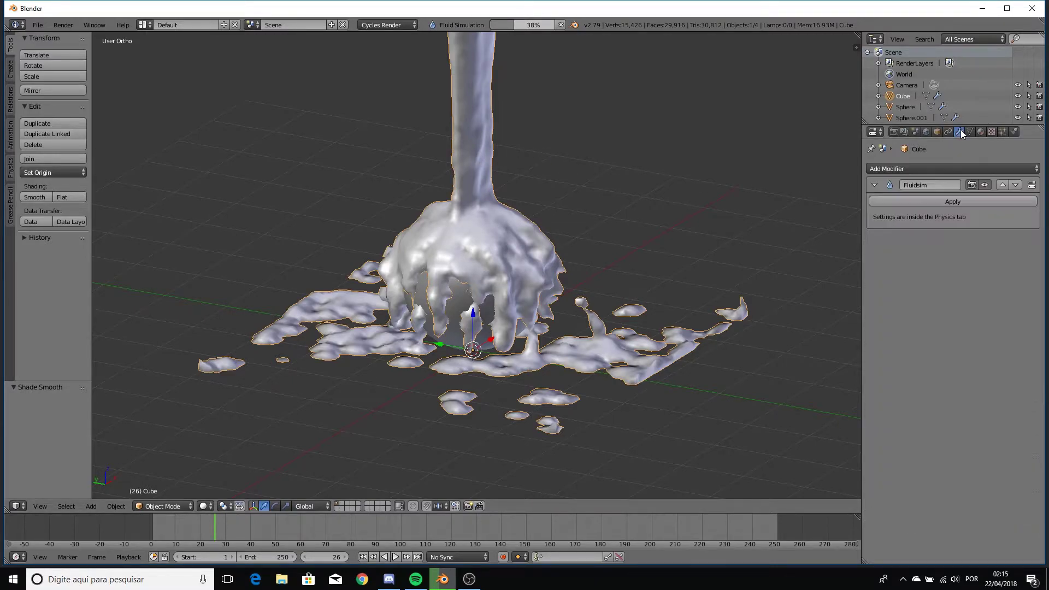
click(967, 167)
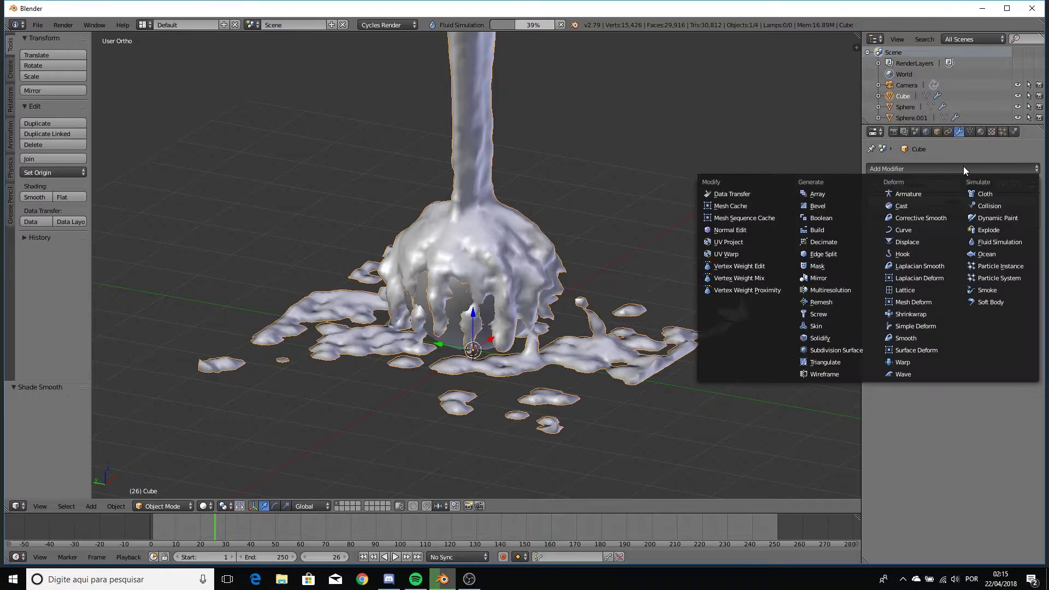
click(840, 352)
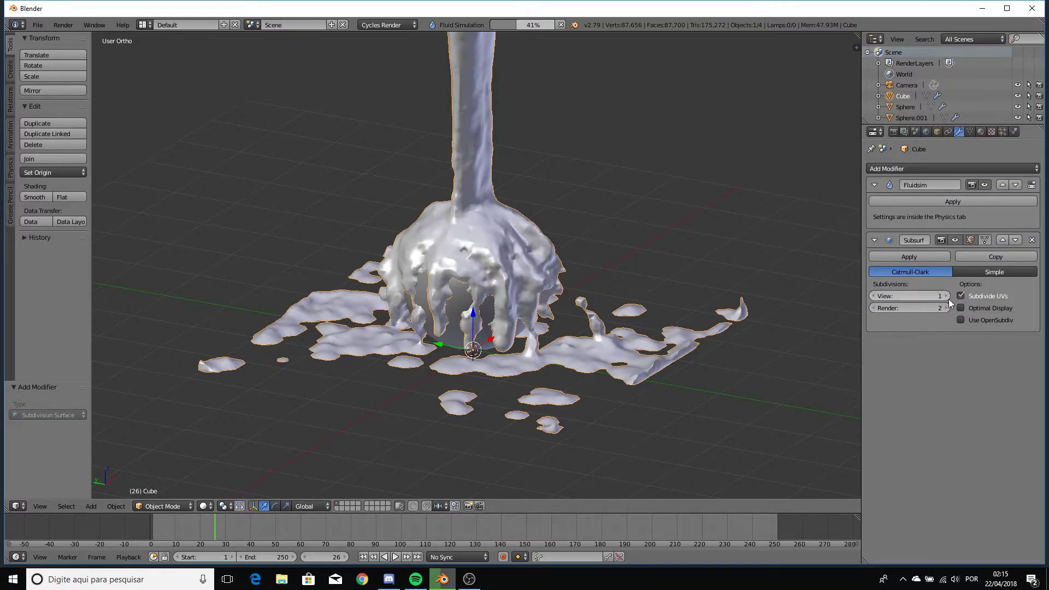
mouse_move(506, 225)
middle_down()
mouse_move(486, 238)
mouse_move(455, 224)
mouse_move(444, 205)
mouse_move(422, 212)
mouse_move(444, 228)
mouse_move(514, 236)
middle_up()
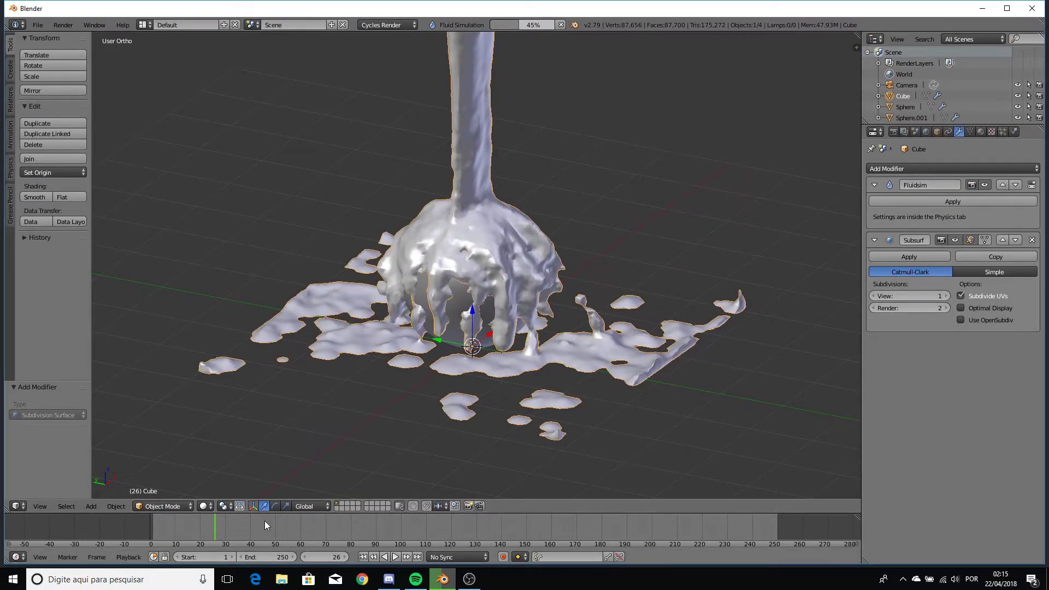
- Play the fluid animation to frame 124 and split the 3D view into two side-by-side views
key(alt+a)
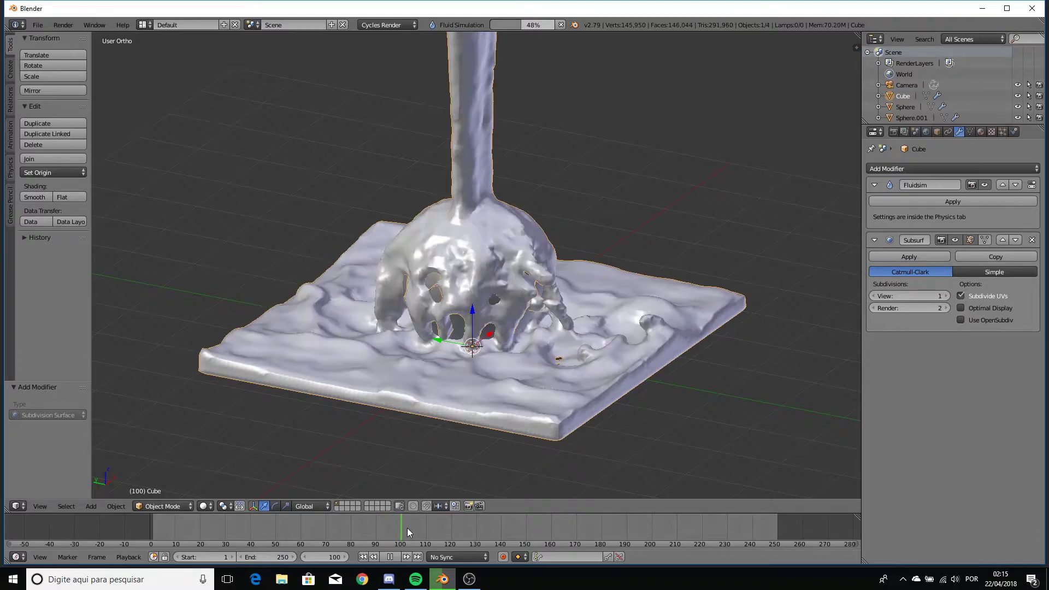
key(alt+a)
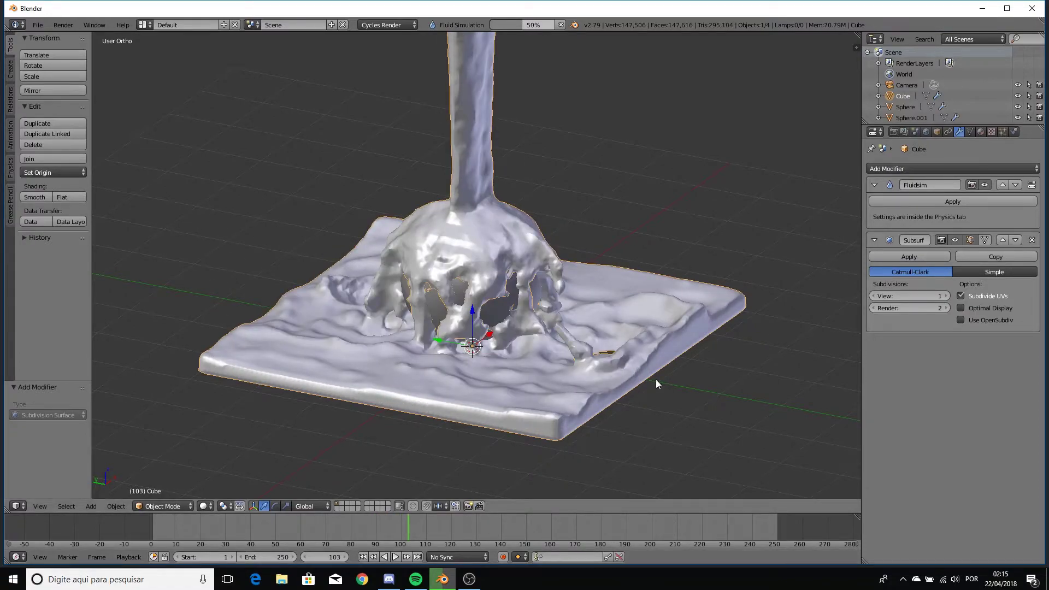
key(alt+a)
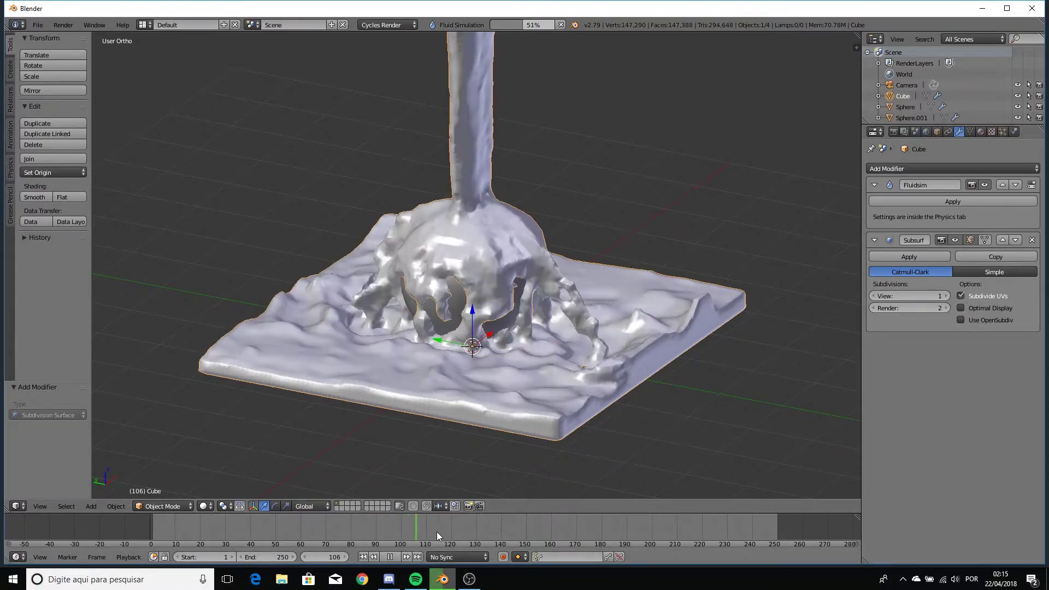
key(alt+a)
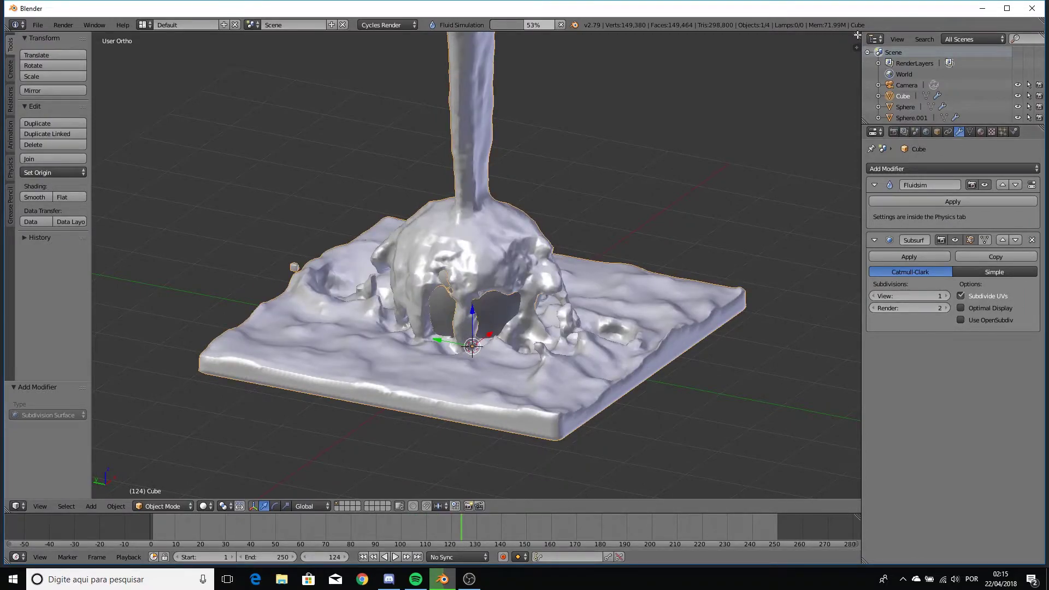
drag(858, 35, 529, 52)
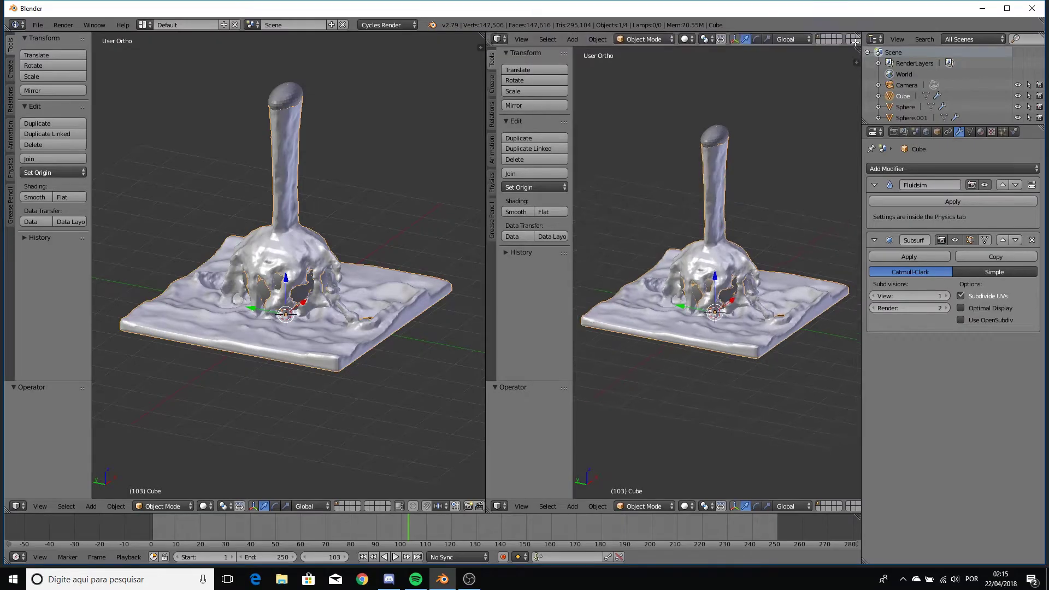
- Split the right view into top and bottom, and make the top-right view look through the camera
drag(858, 36, 812, 223)
key(KP_0)
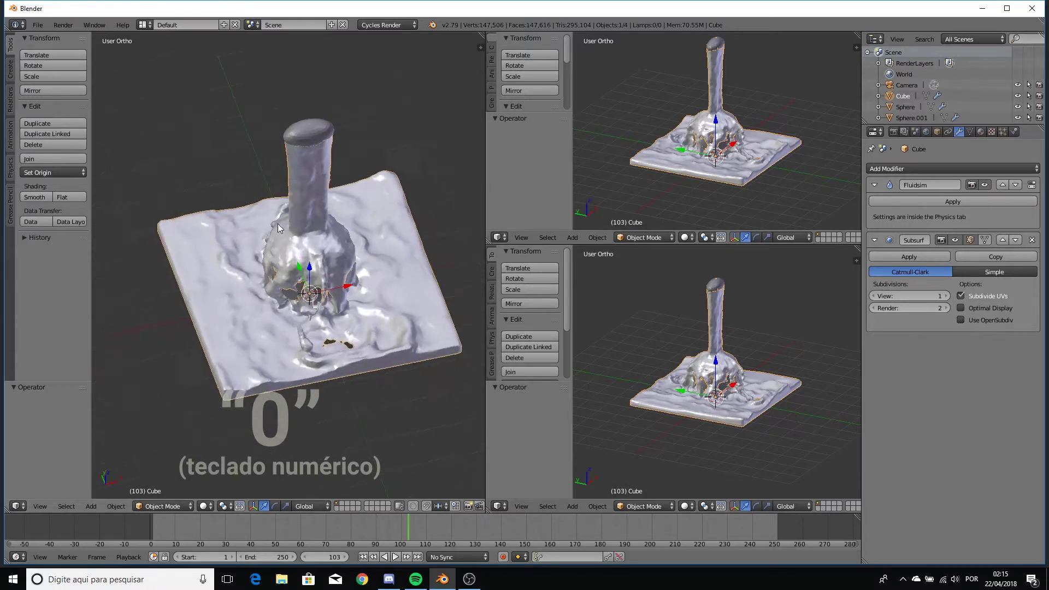
right_click(430, 254)
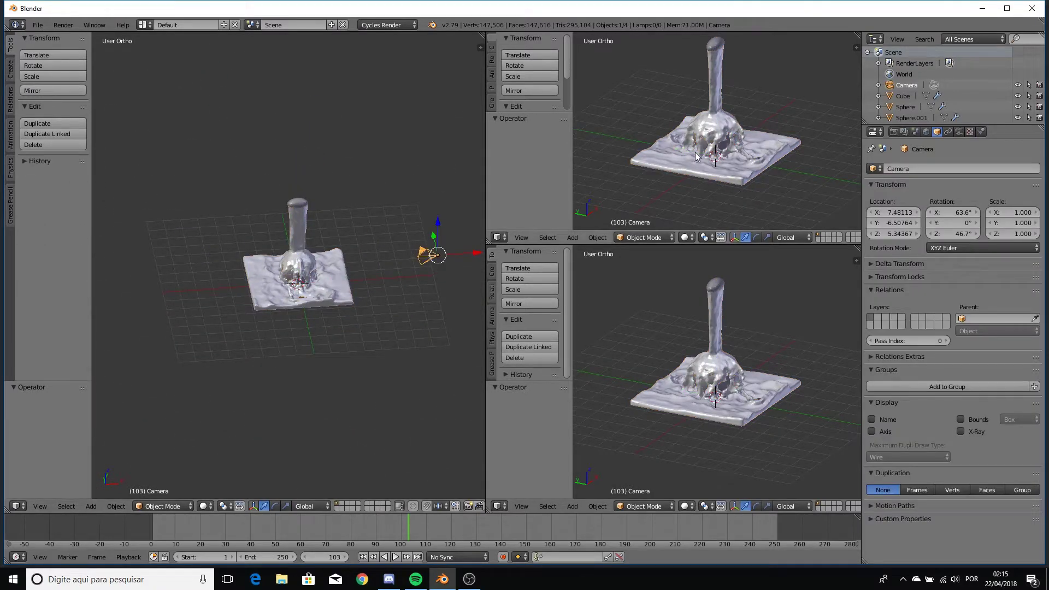
scroll(751, 122, up, 1)
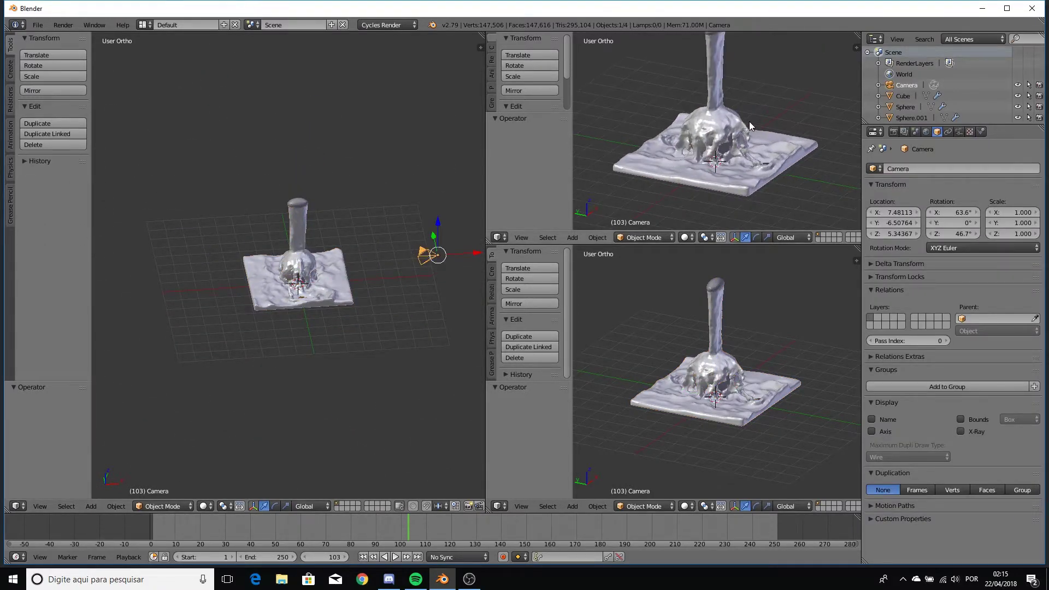
key(KP_0)
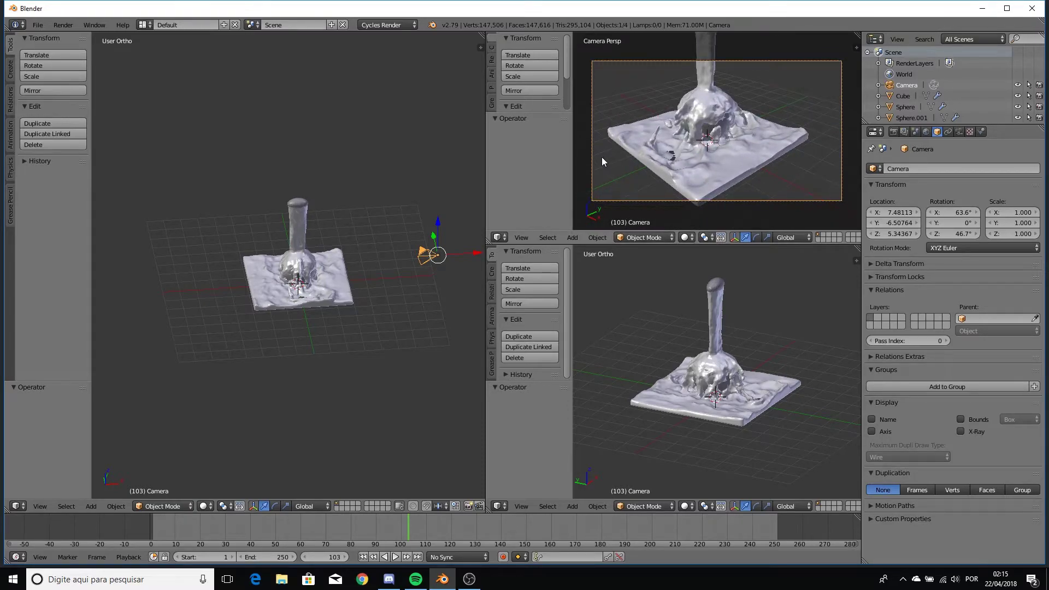
key(t)
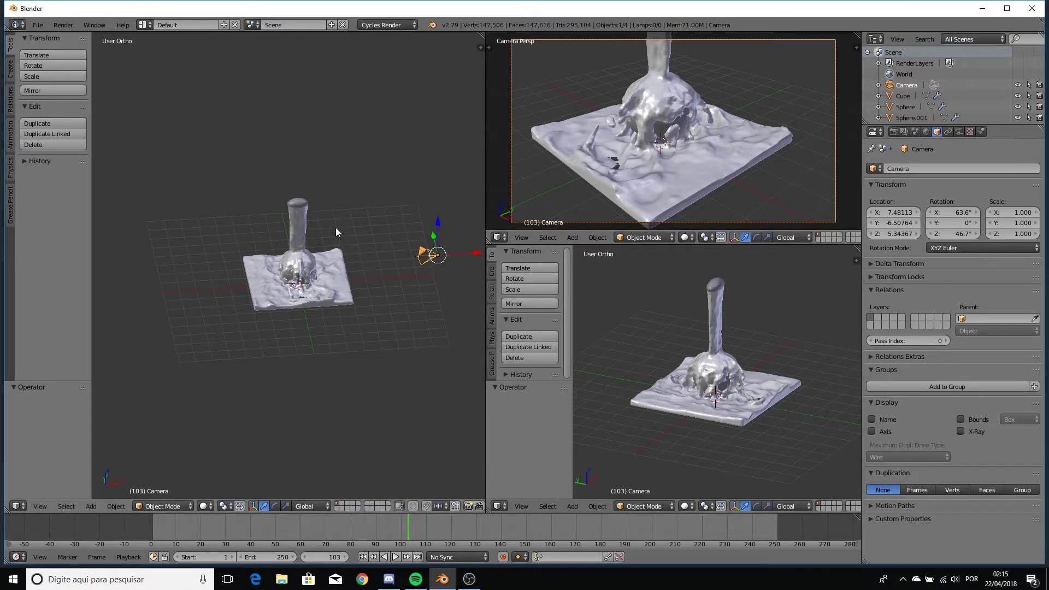
- Show a Cycles rendered camera preview and give the world node background a Sky Texture
click(686, 238)
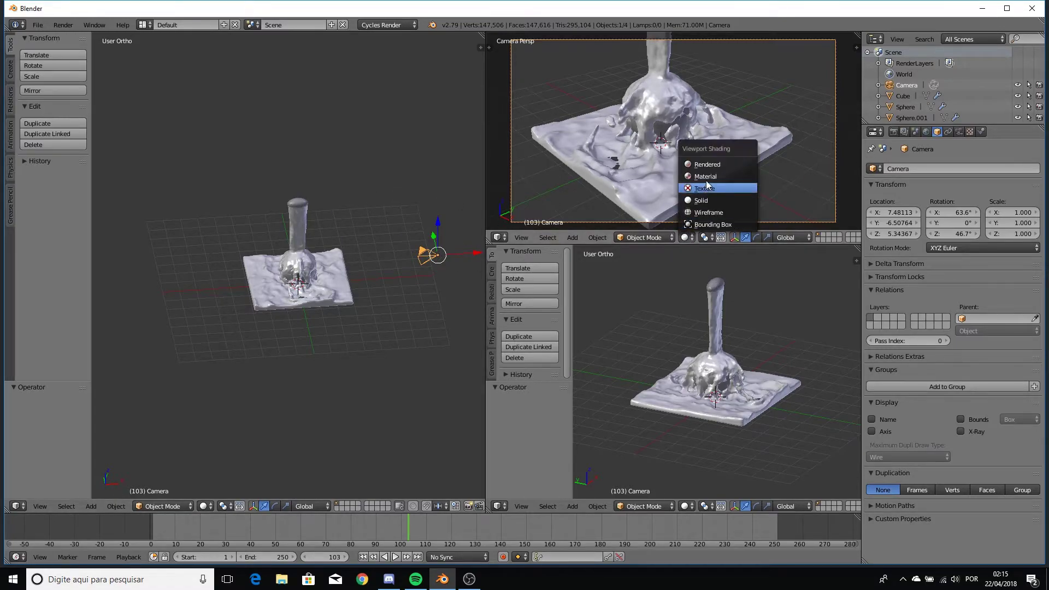
click(712, 162)
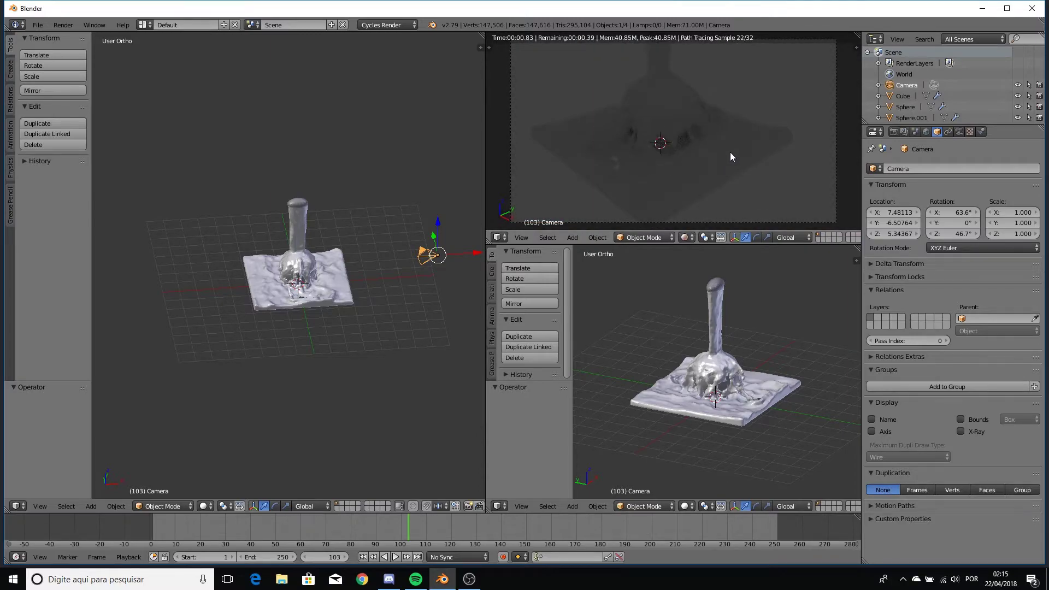
click(927, 131)
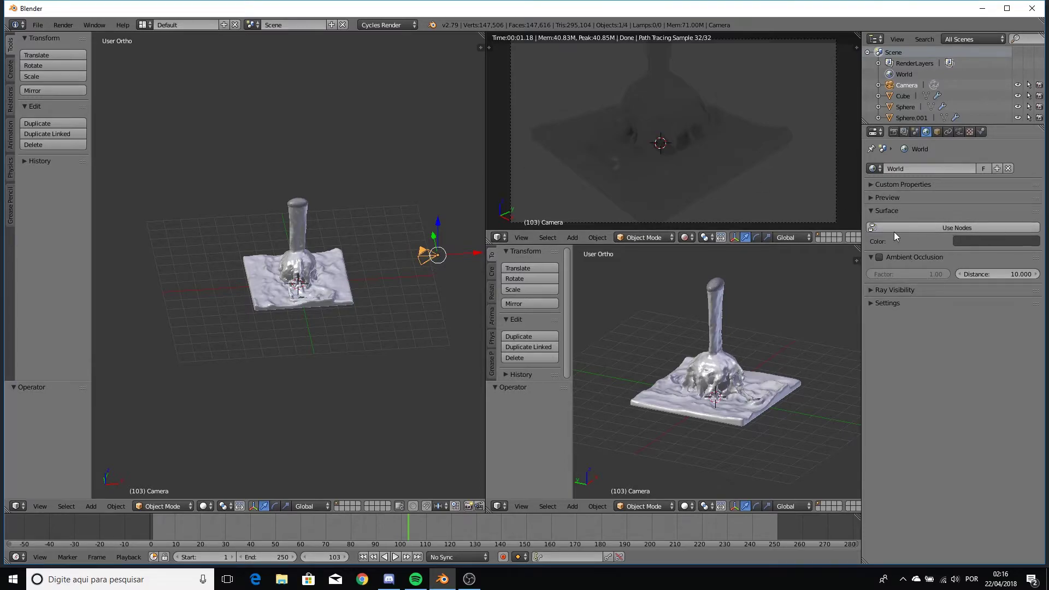
click(980, 228)
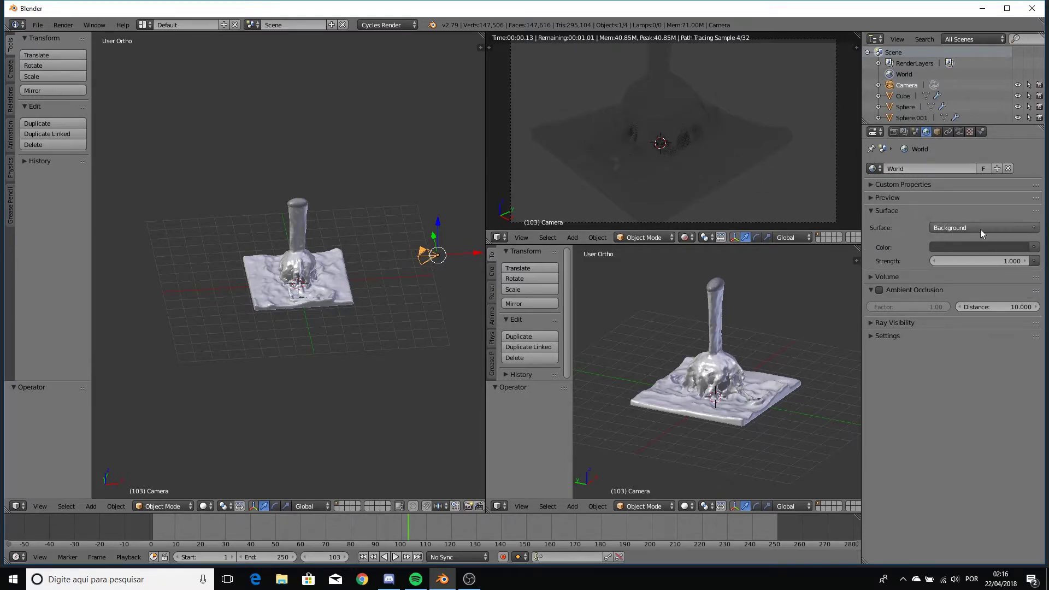
click(1036, 247)
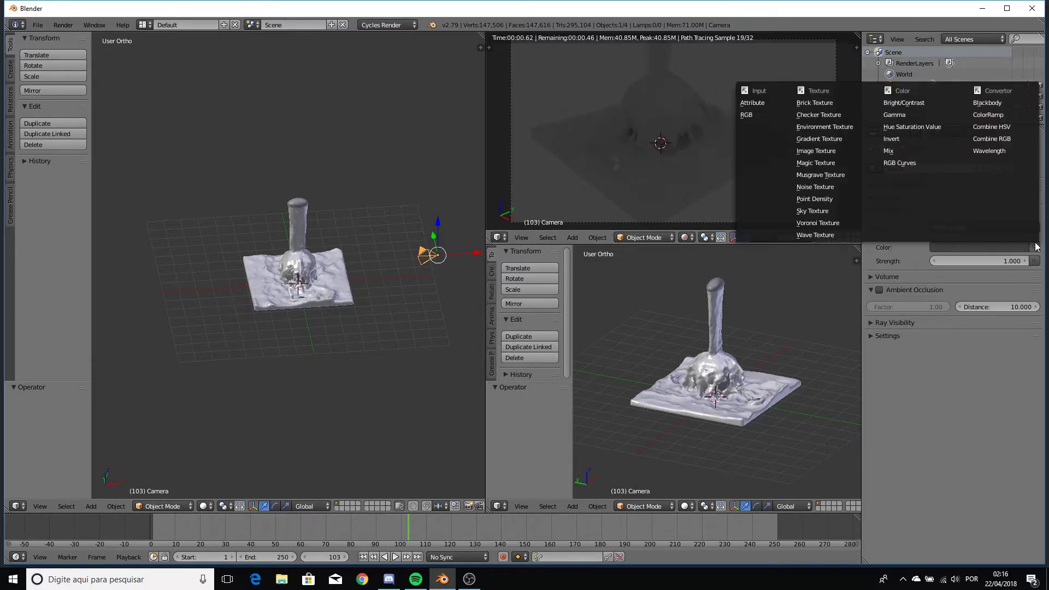
click(830, 211)
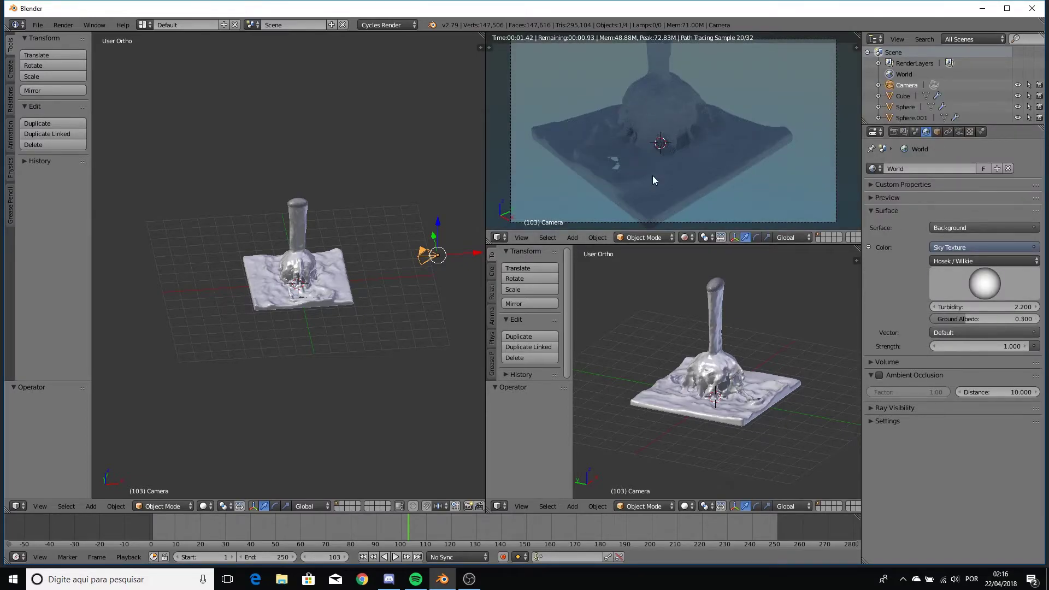
- Orbit the left view and place the 3D cursor beside the fluid
middle_drag(339, 183, 265, 211)
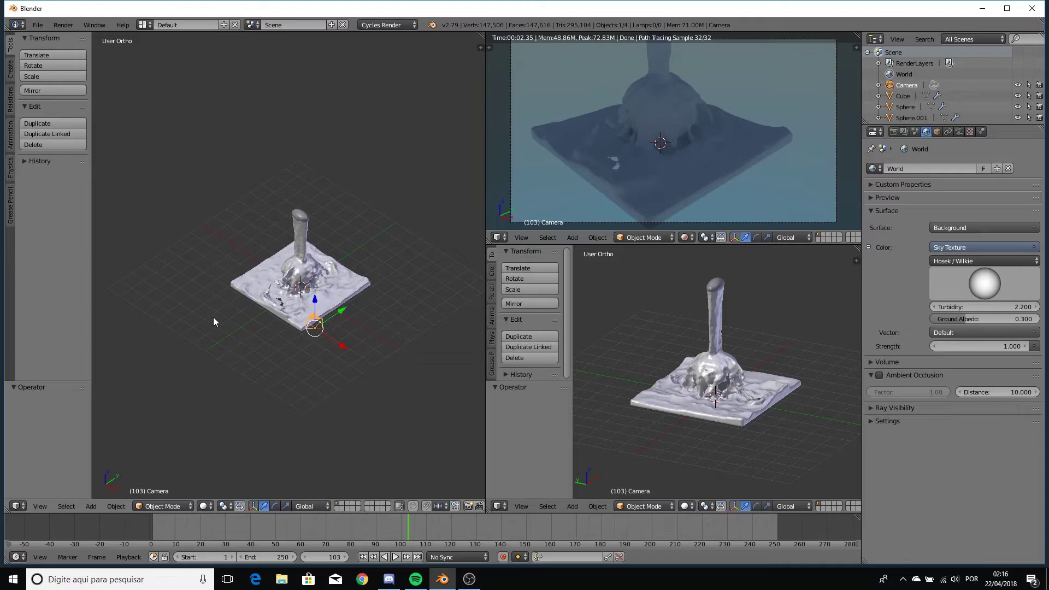
scroll(234, 294, down, 1)
scroll(245, 296, down, 1)
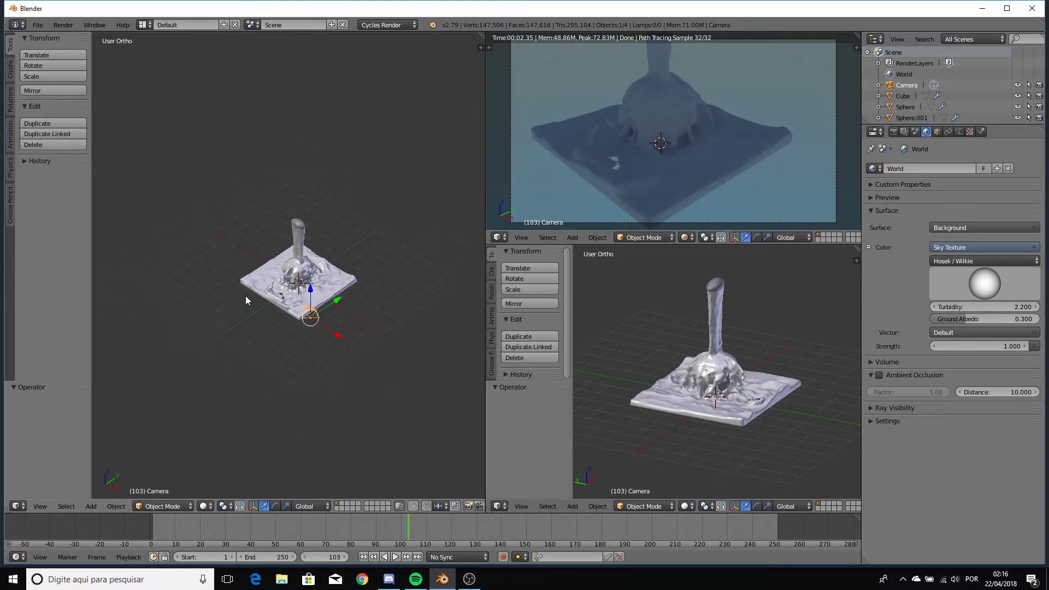
click(223, 329)
- Add a plane at the 3D cursor, scale it about 2.47 and stretch it along X
key(shift+a)
click(284, 314)
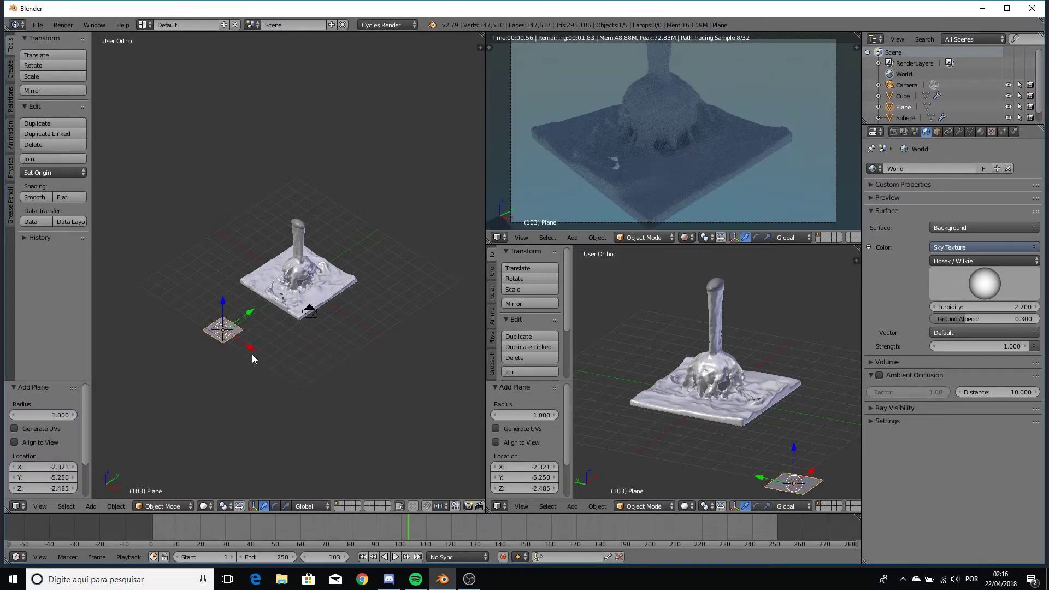
key(s)
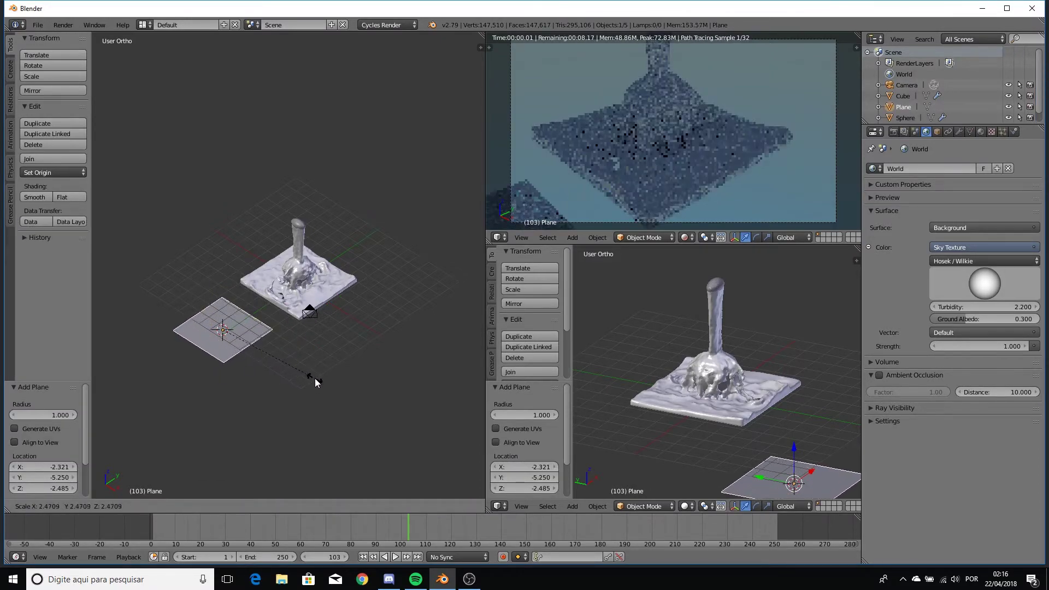
click(315, 378)
key(s)
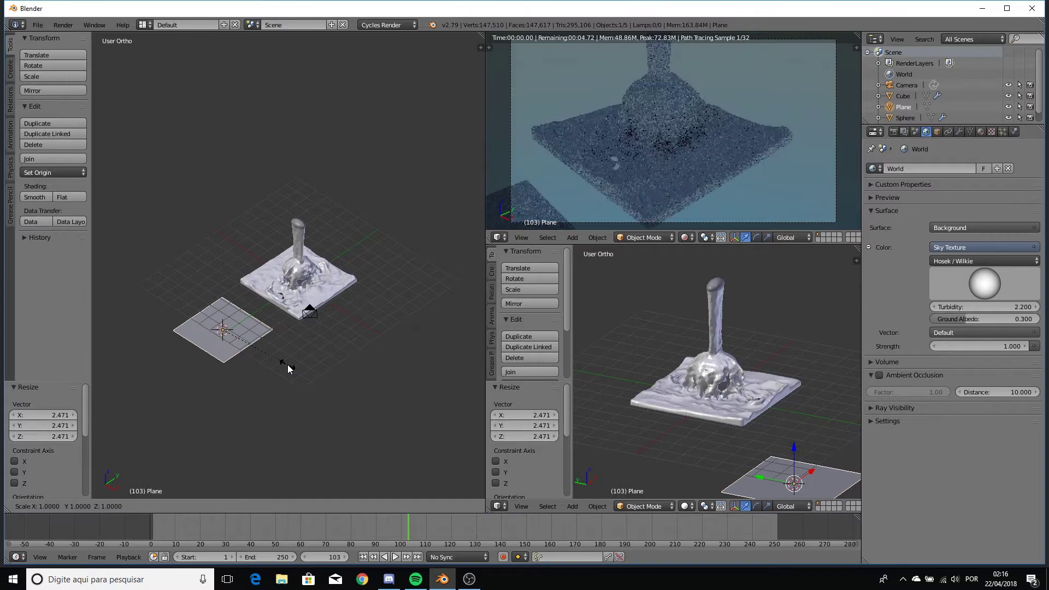
key(x)
click(322, 385)
- In Right view, raise the plane above the fluid and tilt it about -48.3°
middle_drag(322, 385, 259, 329)
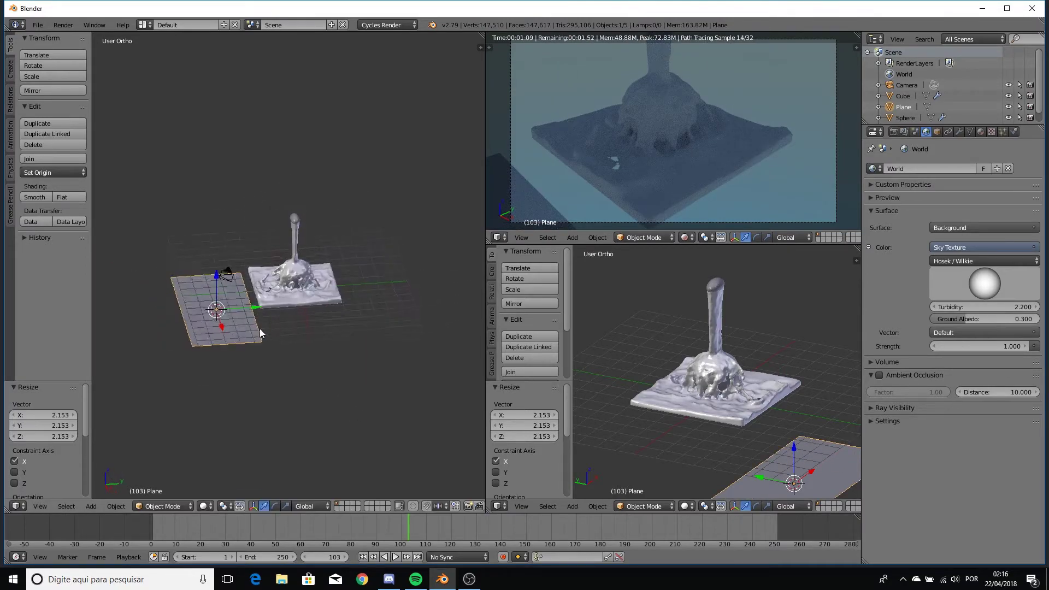
key(KP_3)
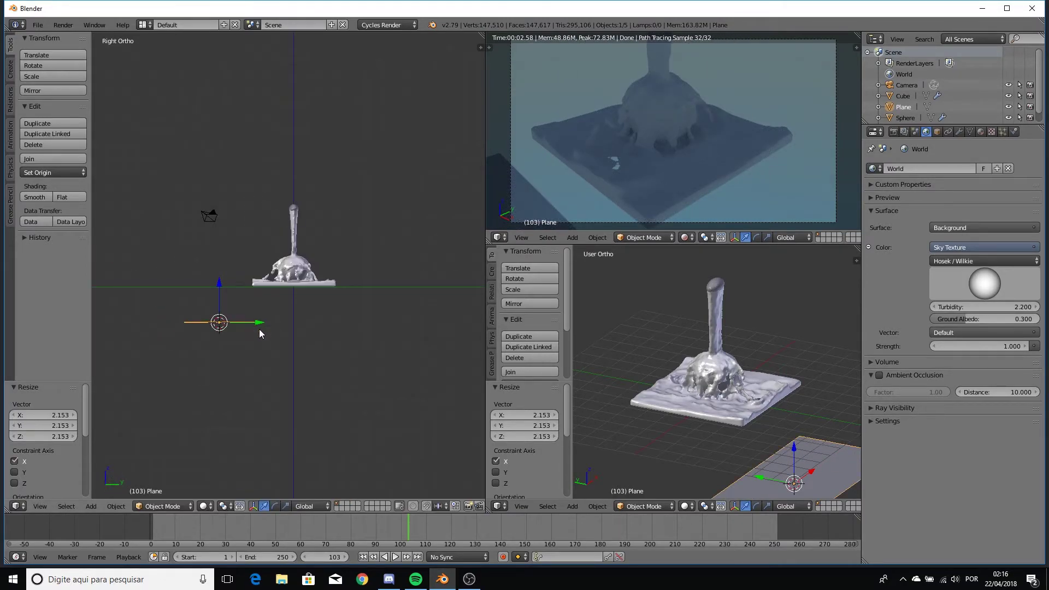
key(g)
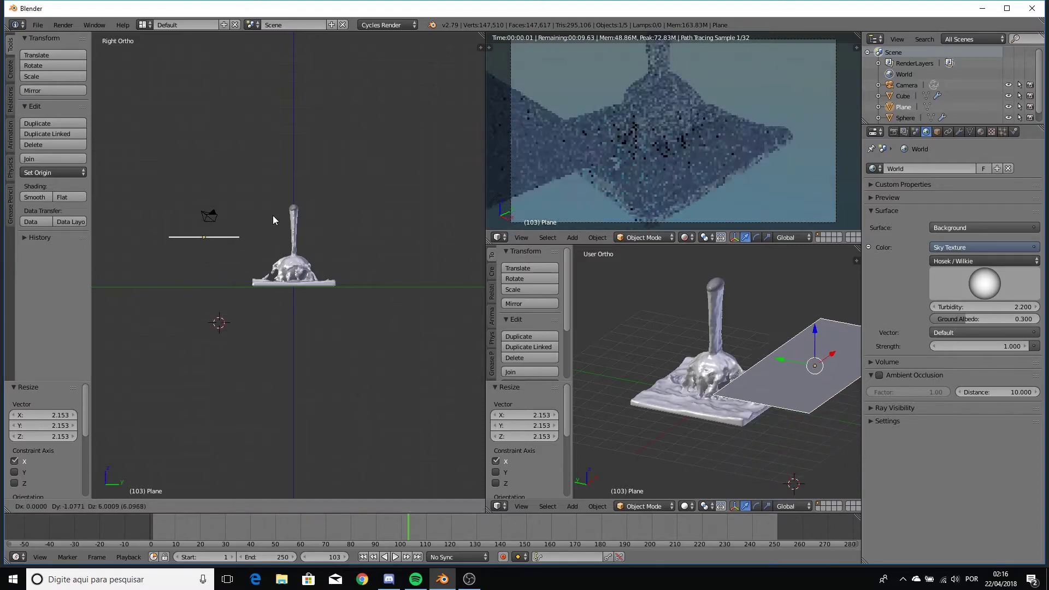
click(265, 173)
key(r)
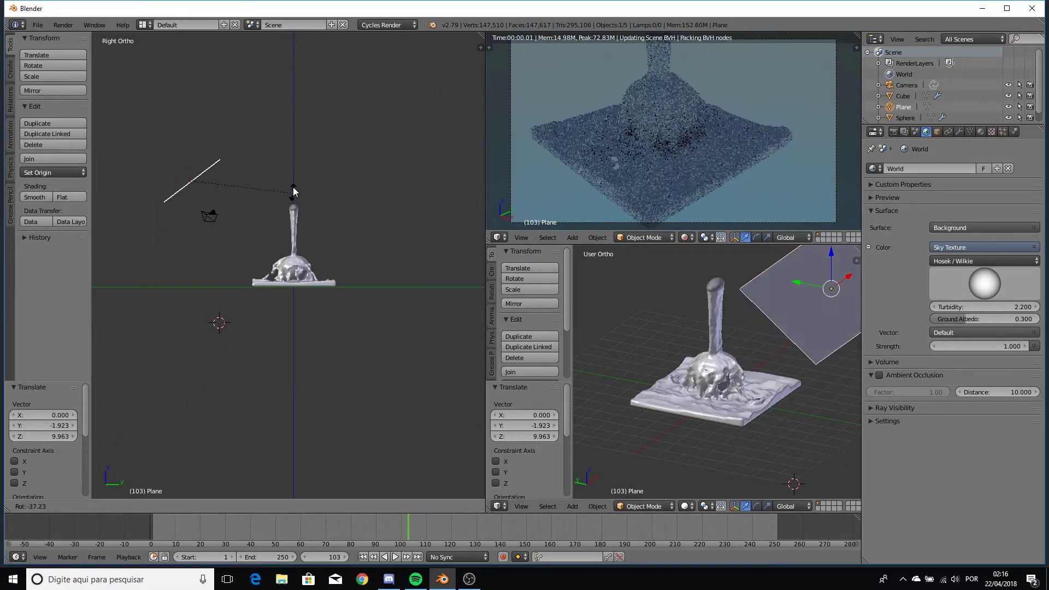
click(294, 174)
middle_drag(247, 209, 252, 269)
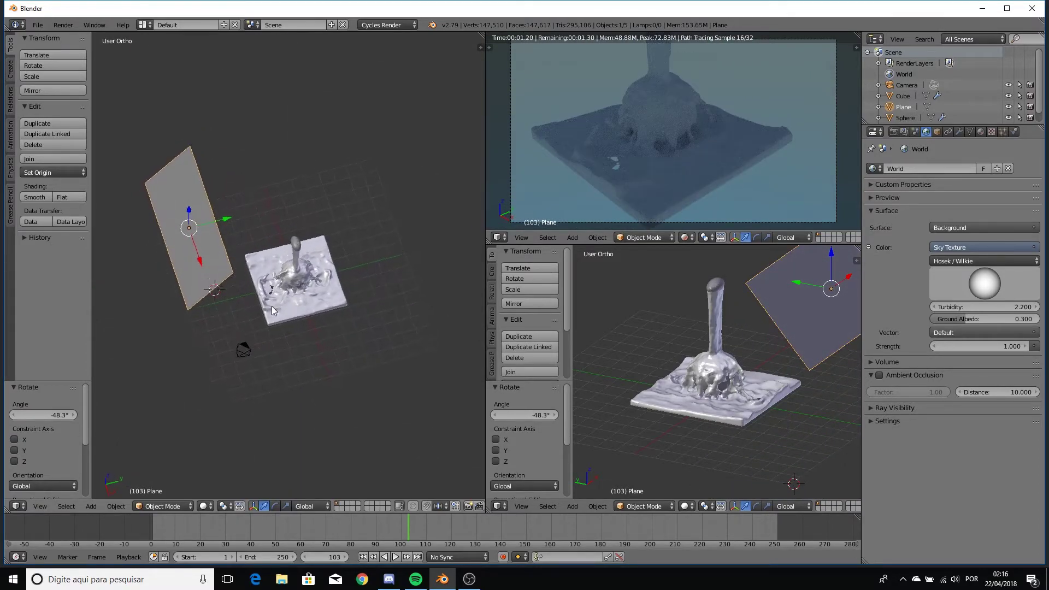
- Give the plane a new Emission material of strength 2, then enable nodes on the fluid's material
click(981, 132)
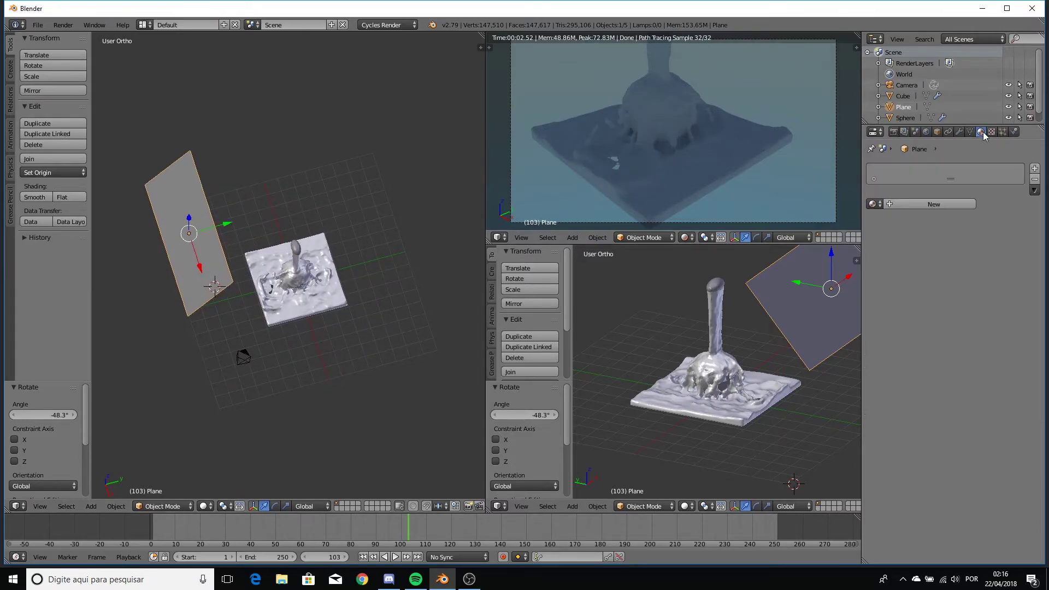
click(935, 205)
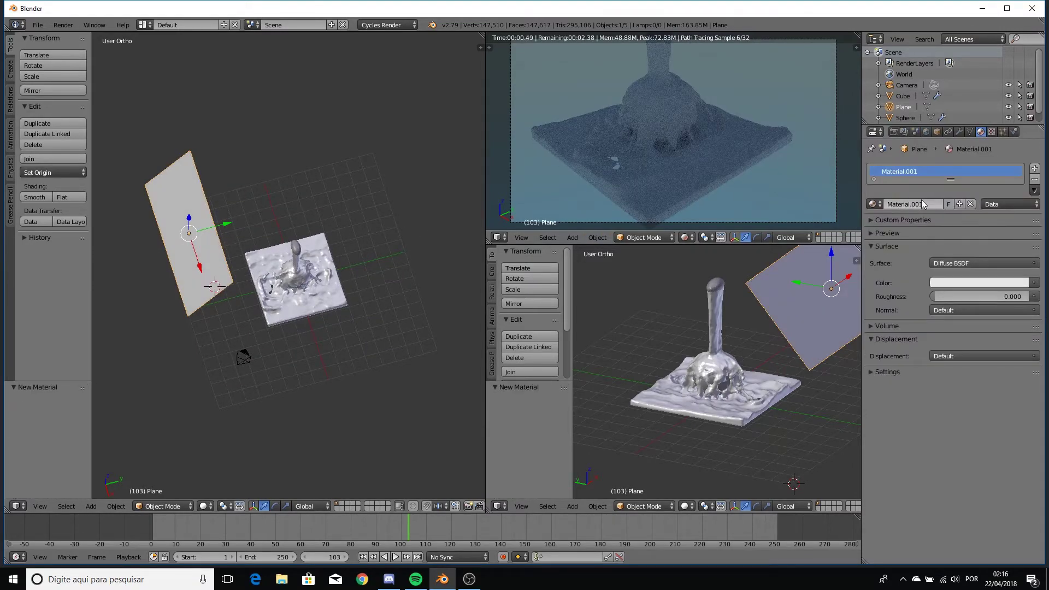
click(973, 263)
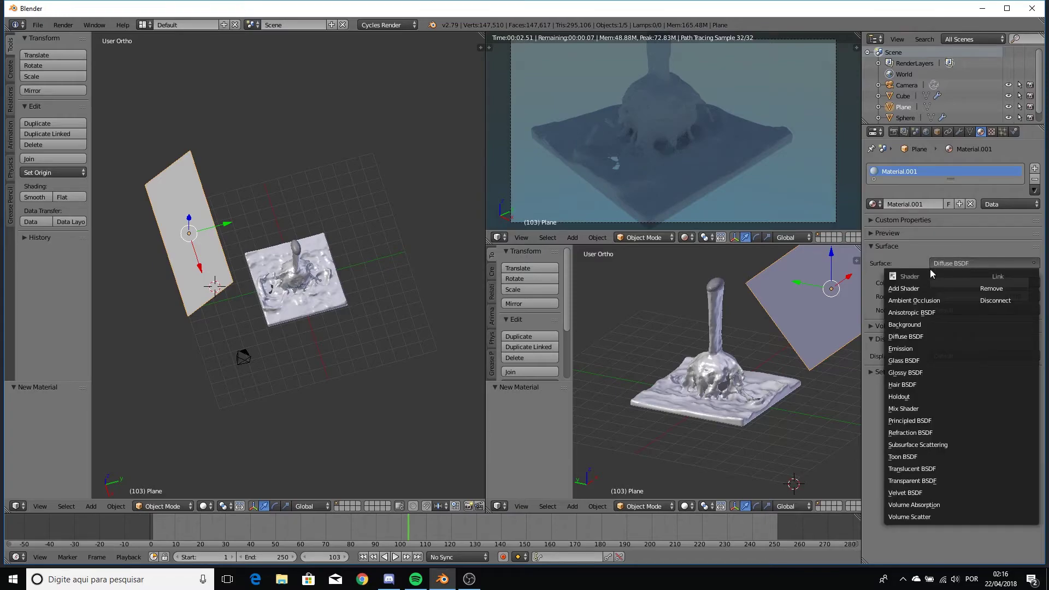
click(923, 349)
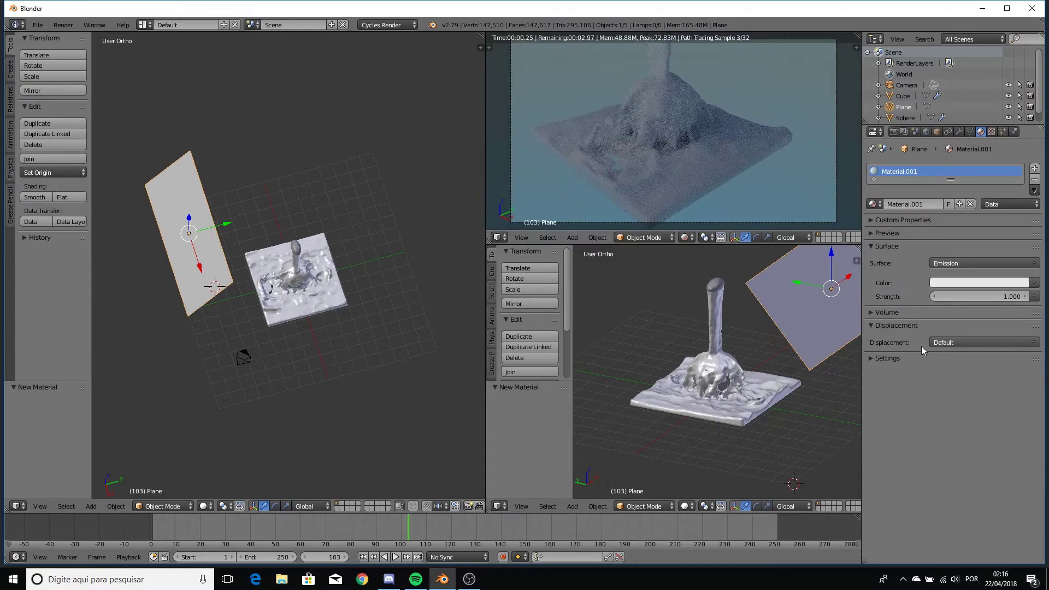
click(990, 297)
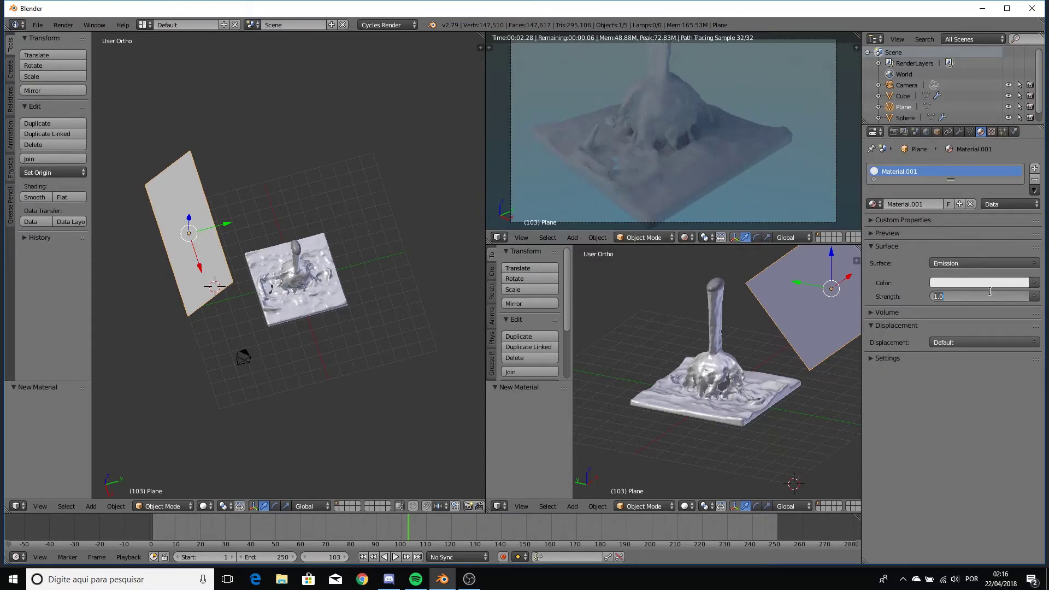
text(2)
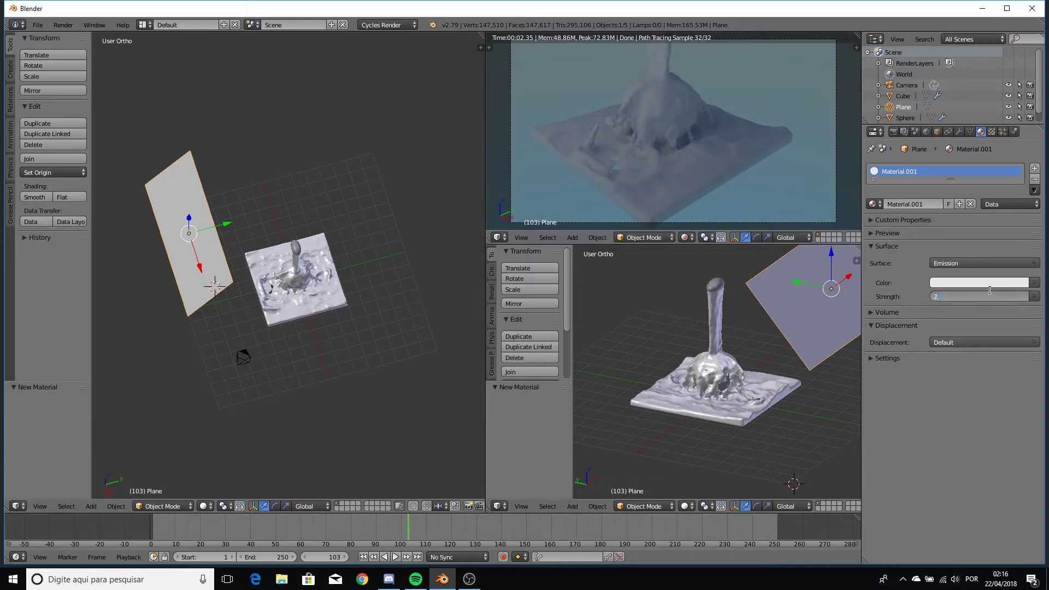
key(Return)
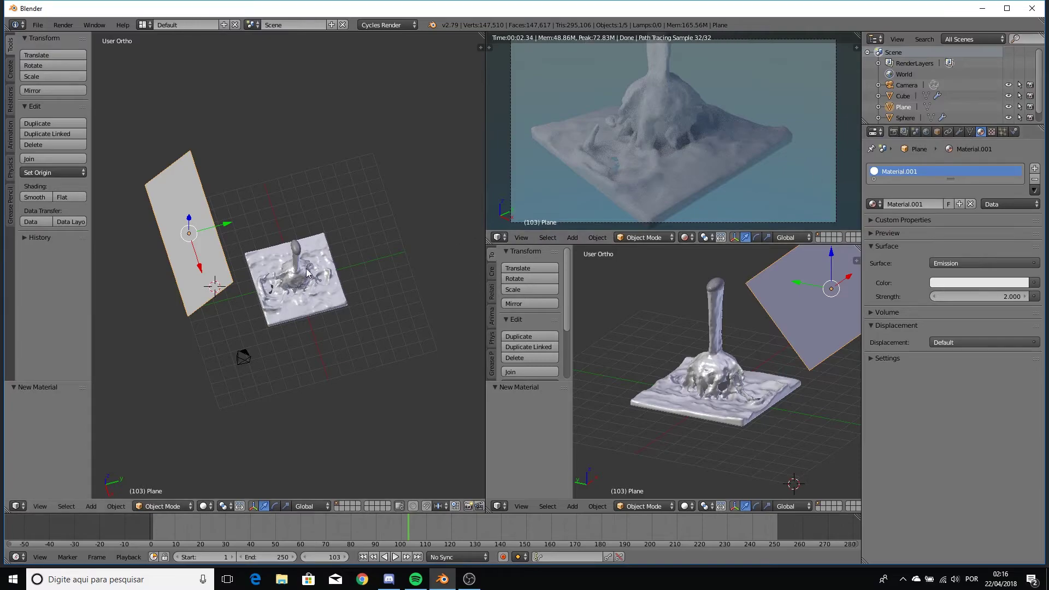
right_click(324, 290)
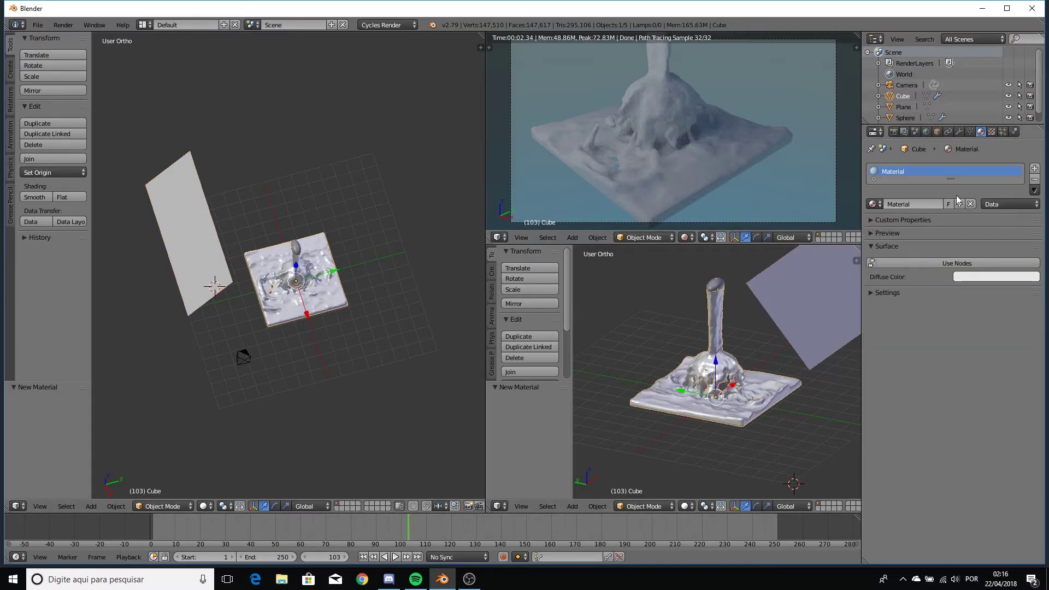
click(984, 266)
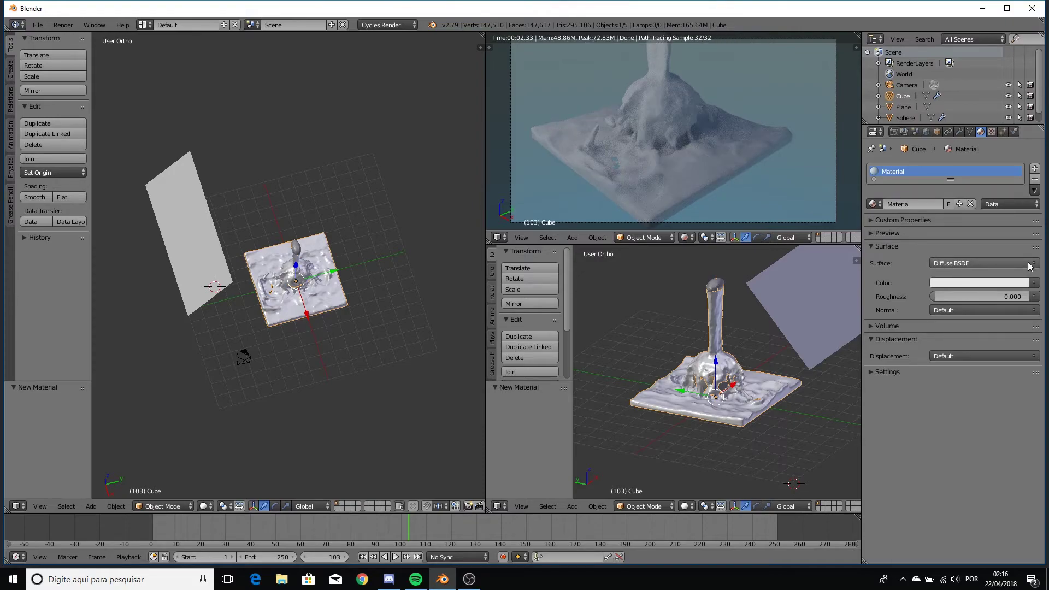
- Set the fluid's surface to an orange Glossy BSDF with roughness 0.040
click(1026, 264)
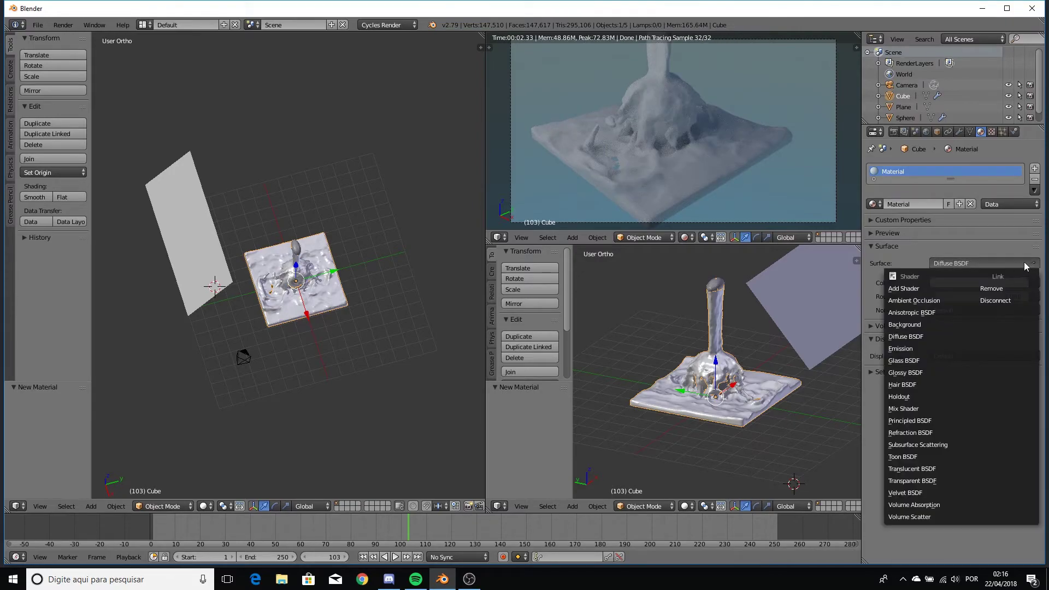
click(932, 371)
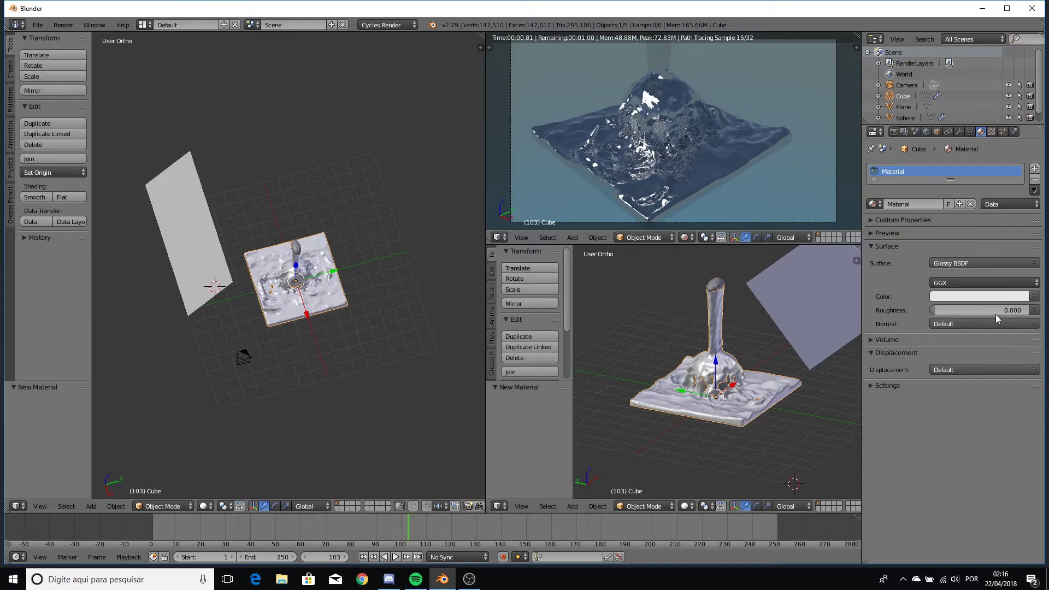
click(998, 294)
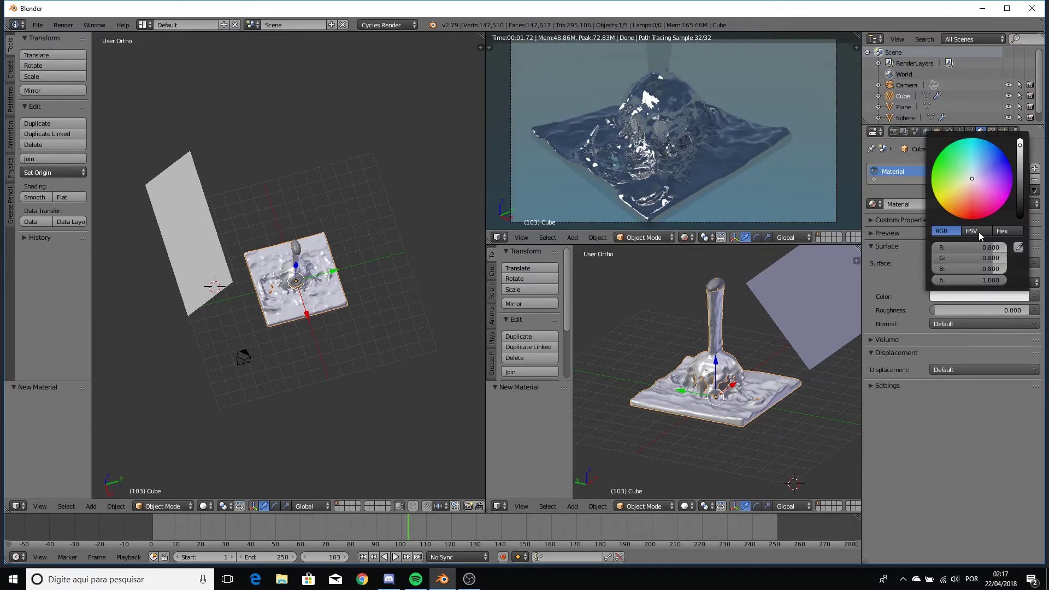
click(968, 192)
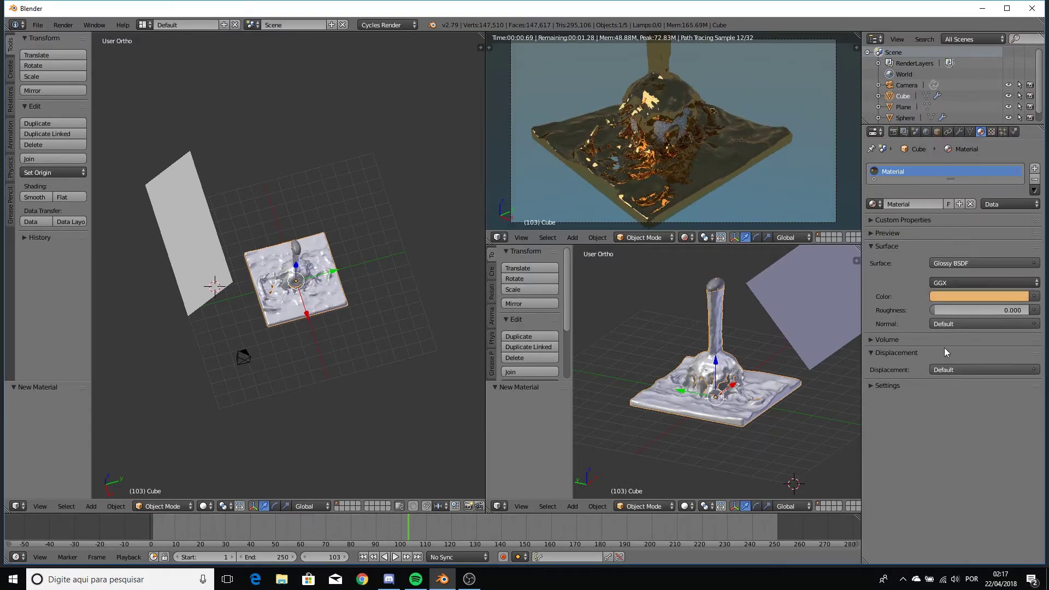
mouse_move(938, 310)
mouse_down()
mouse_move(955, 313)
mouse_move(938, 311)
mouse_up()
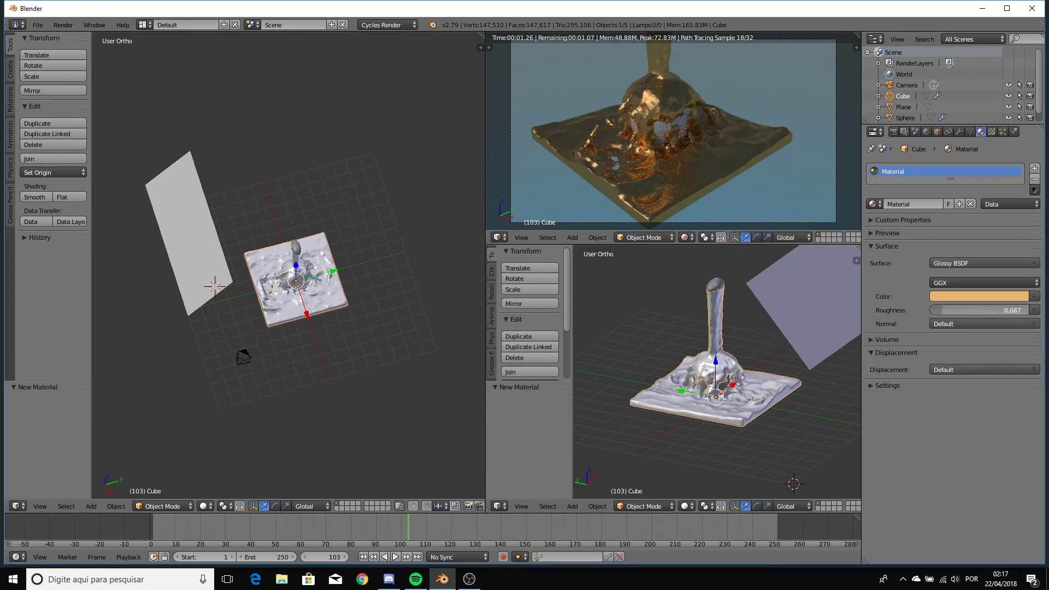
drag(938, 310, 936, 311)
scroll(282, 196, down, 3)
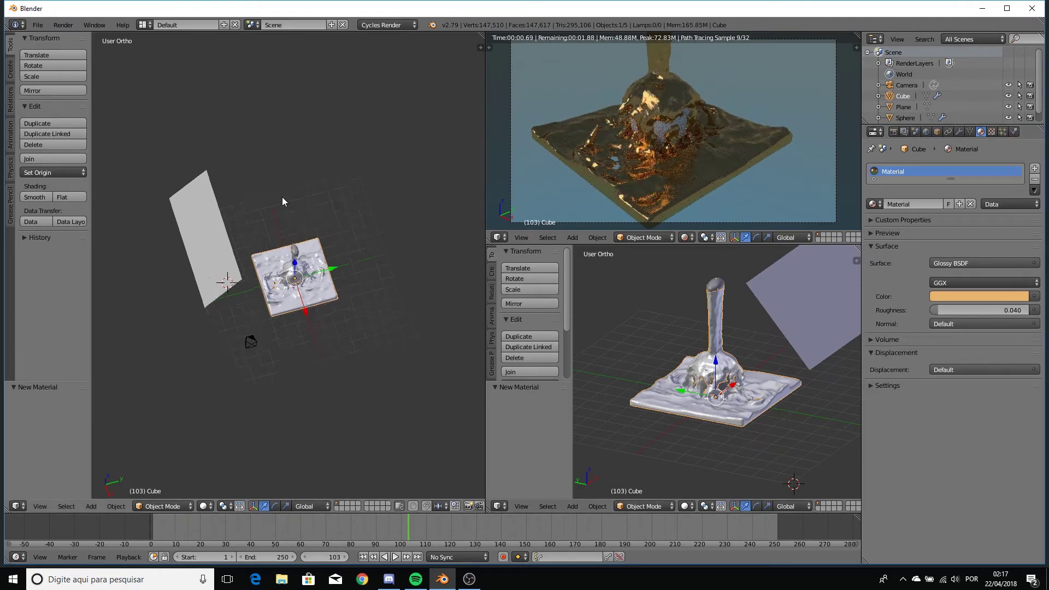
mouse_move(314, 250)
middle_down()
mouse_move(306, 208)
mouse_move(282, 225)
middle_up()
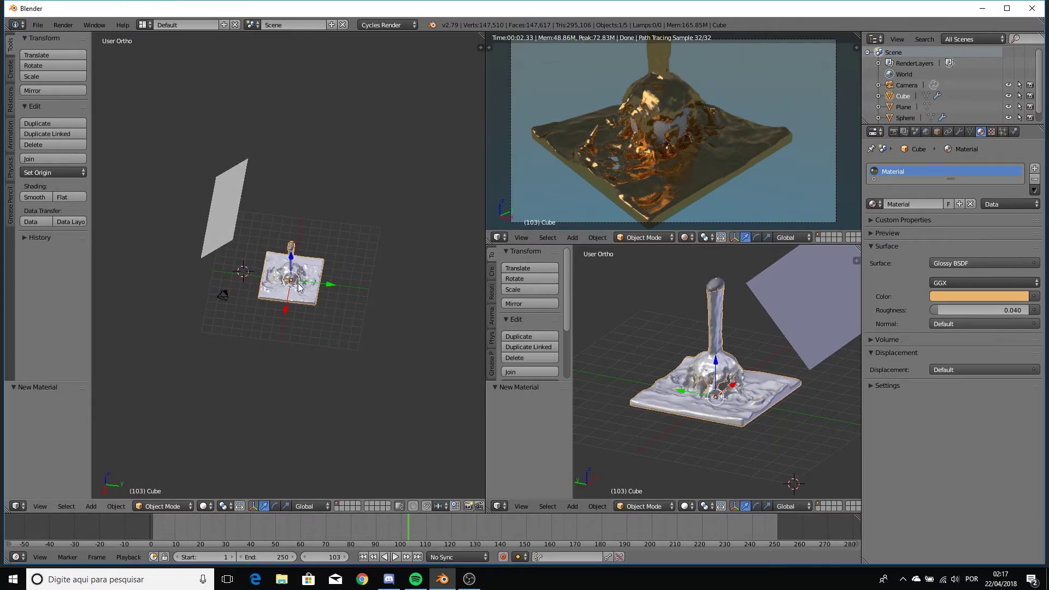
- Switch the left view to wireframe, then add a plane and scale it to 17.953
click(205, 506)
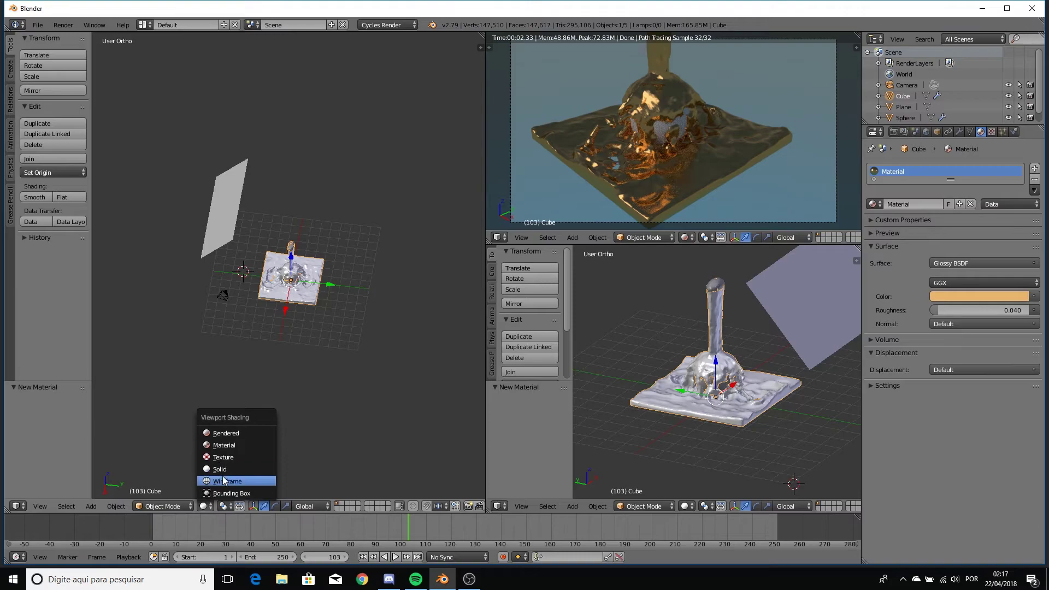
click(230, 481)
scroll(331, 304, up, 3)
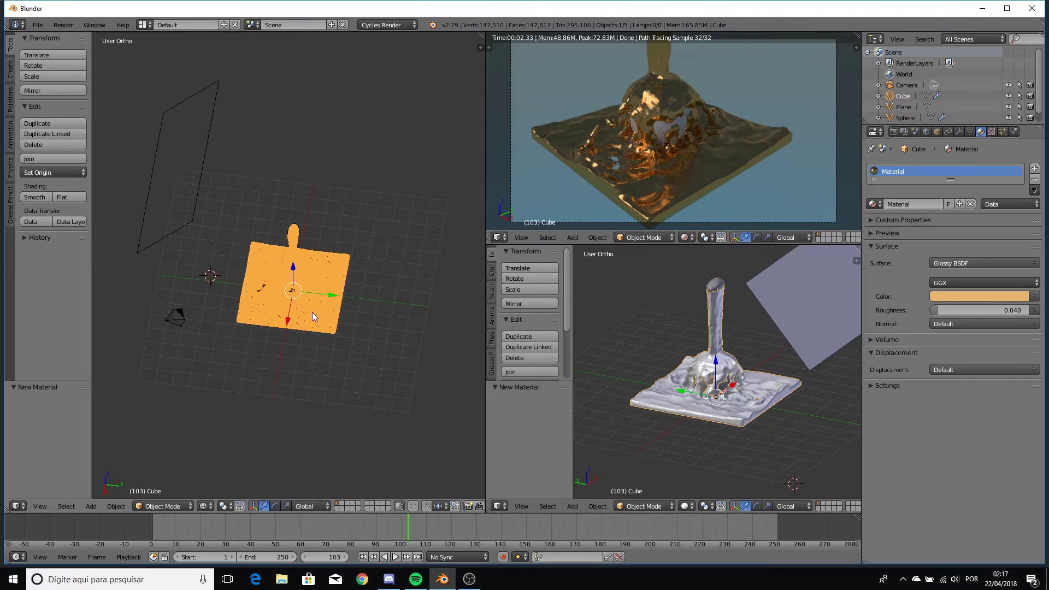
key(shift+a)
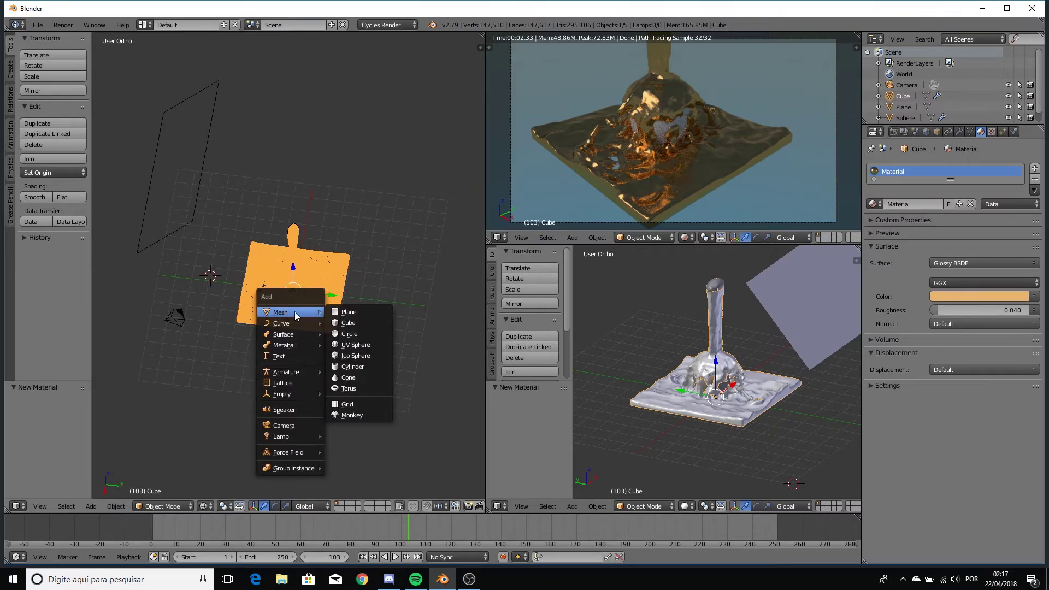
click(350, 312)
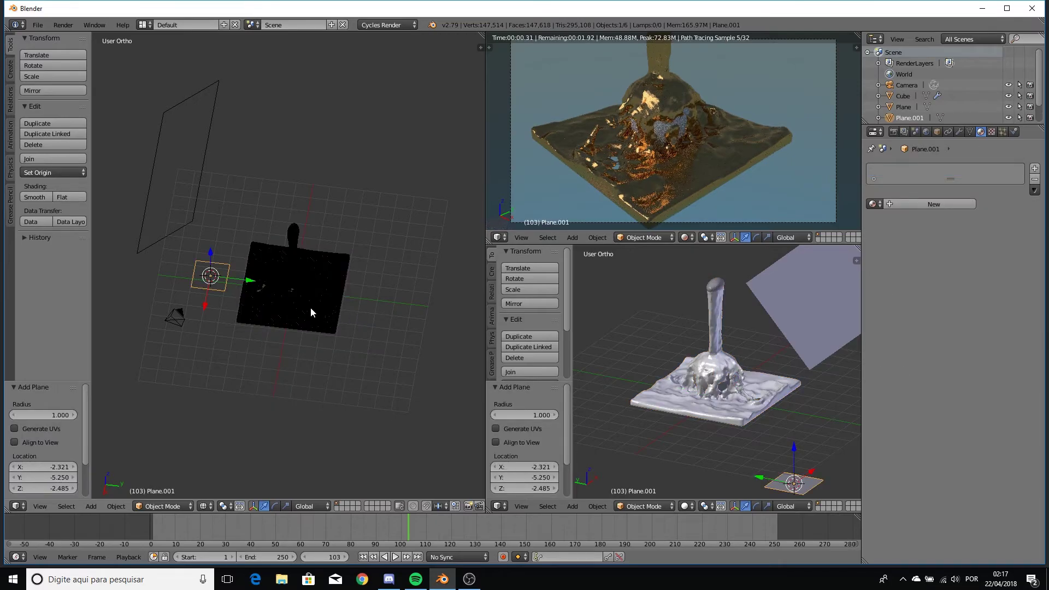
key(s)
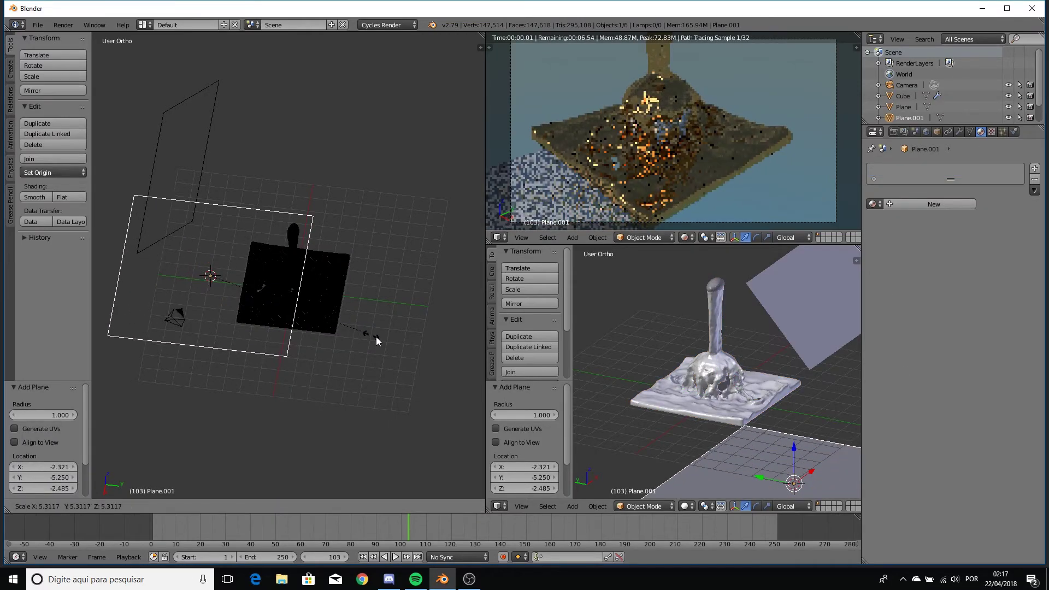
click(368, 435)
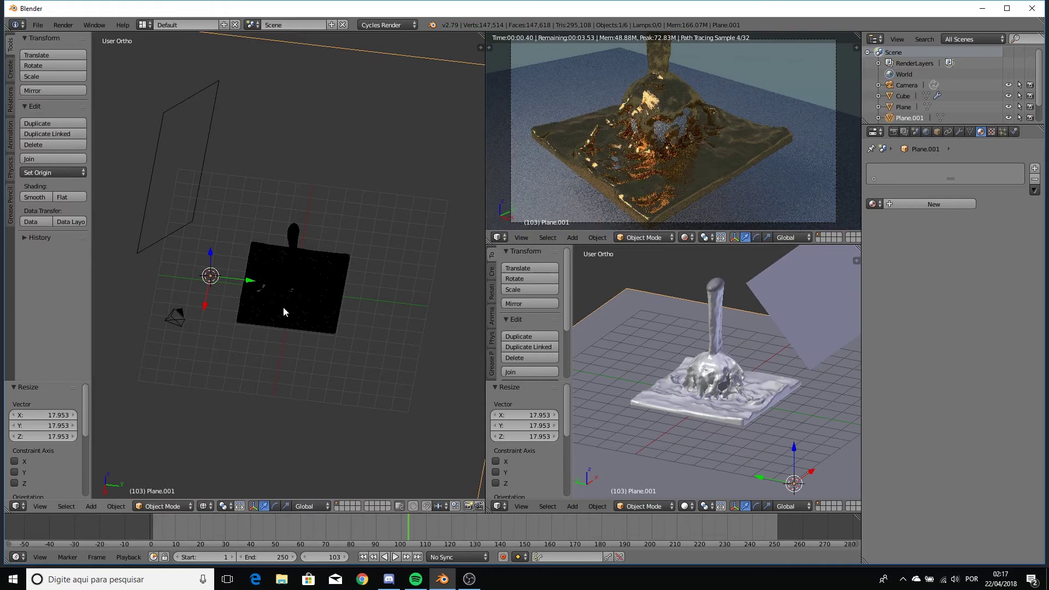
- Move the floor plane along Y and raise it 2.579 on Z beneath the fluid
drag(250, 286, 326, 292)
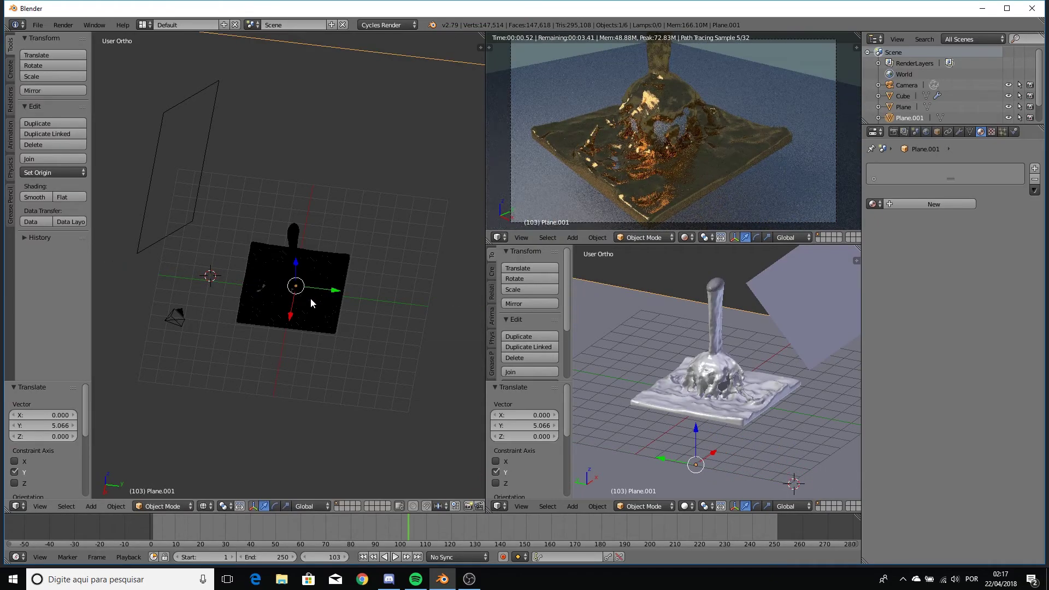
key(KP_1)
scroll(249, 317, up, 3)
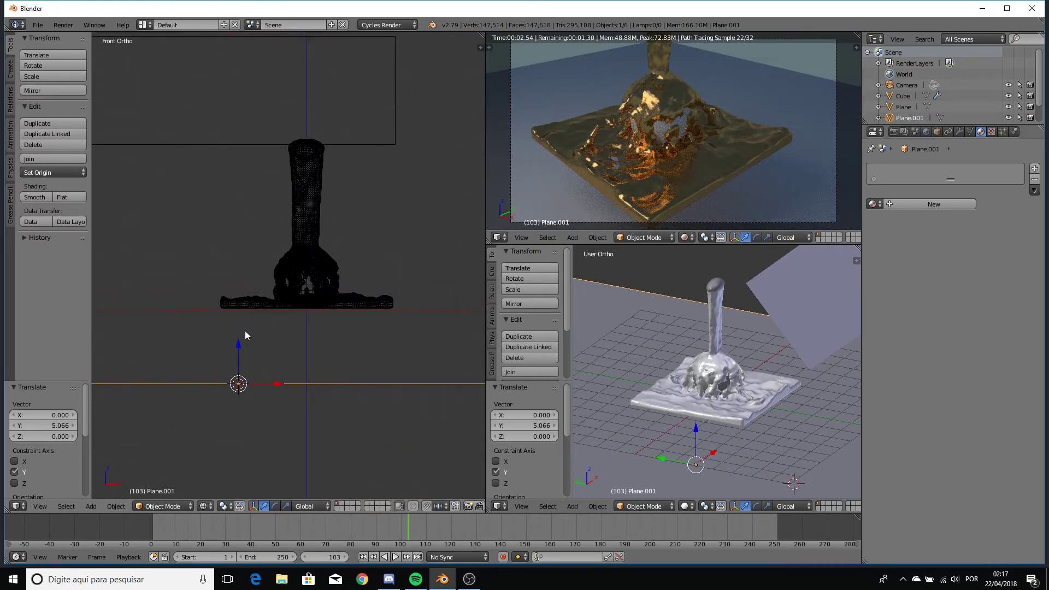
drag(237, 352, 237, 277)
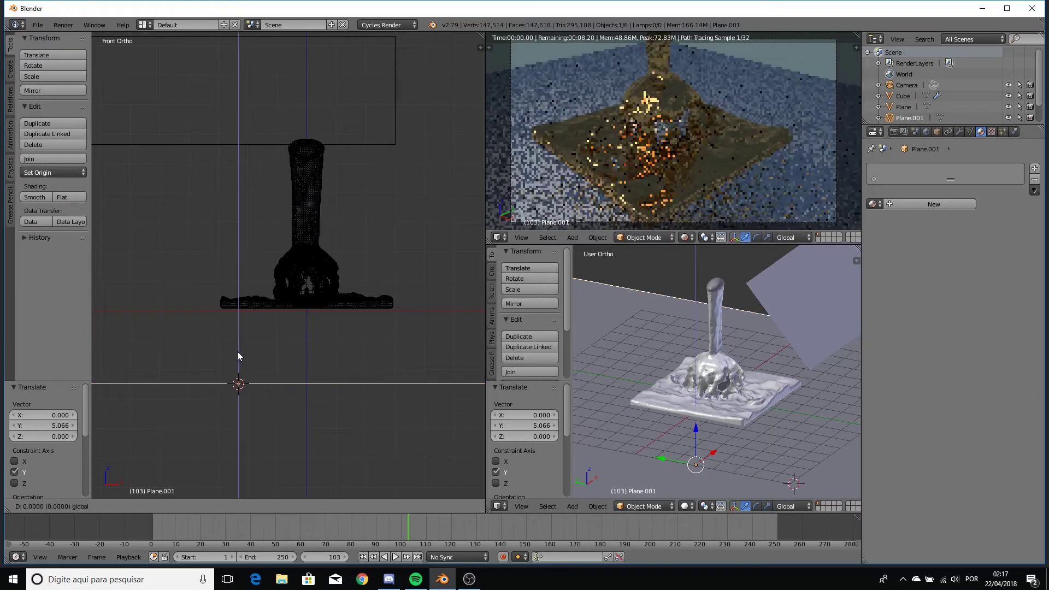
click(237, 277)
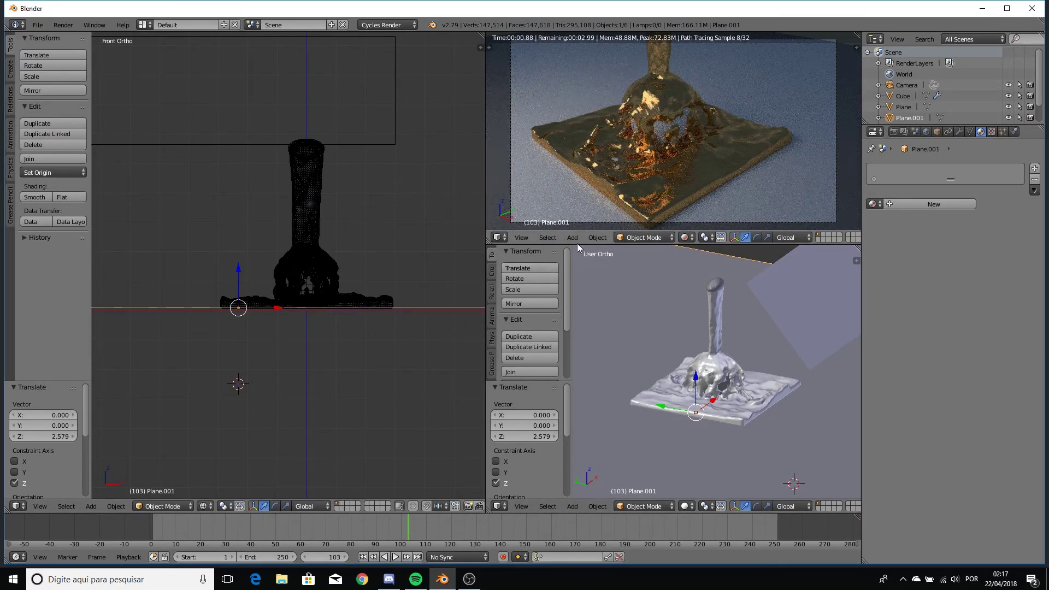
- Play the simulation, check frames 17, 37 and 75, and select the fluid mesh
key(shift+alt+a)
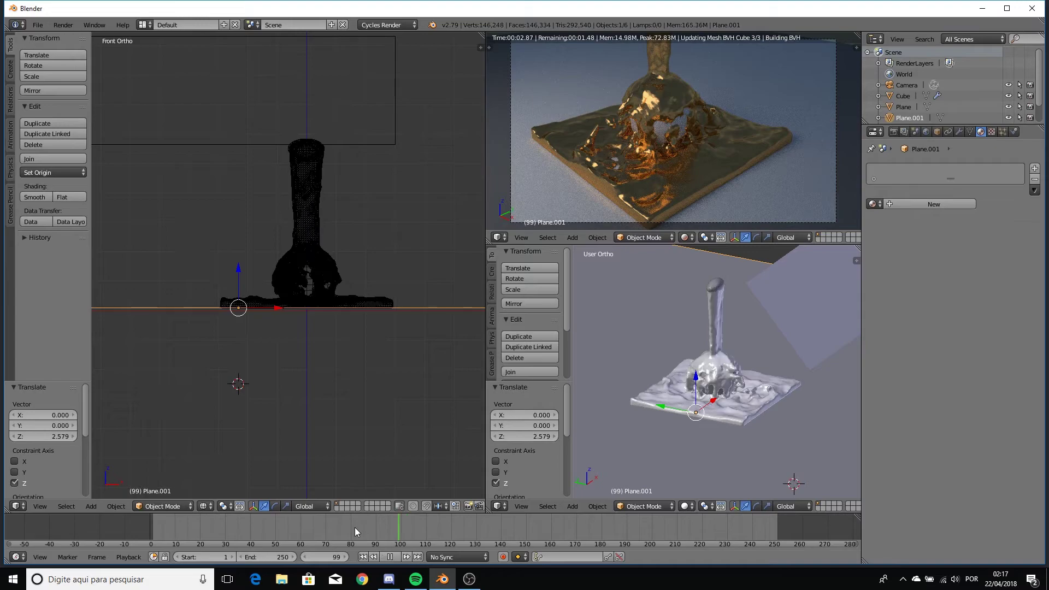
click(192, 523)
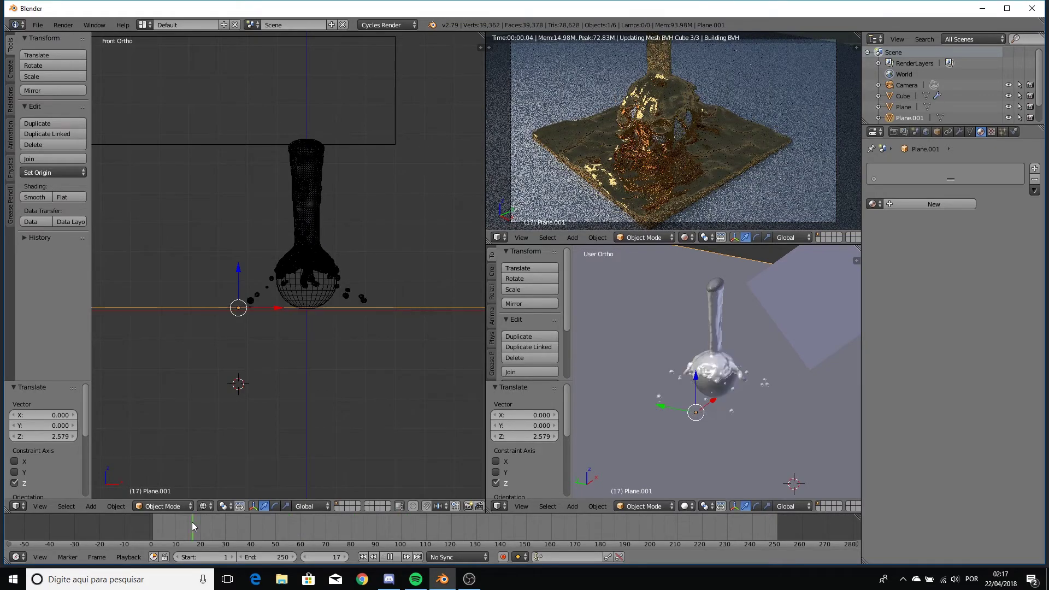
click(244, 526)
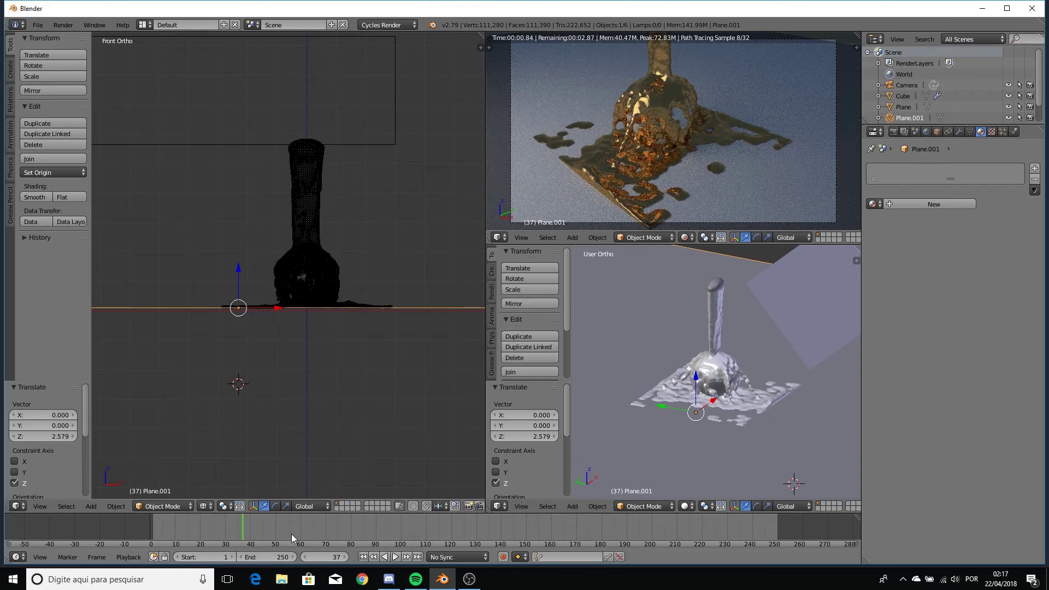
click(338, 533)
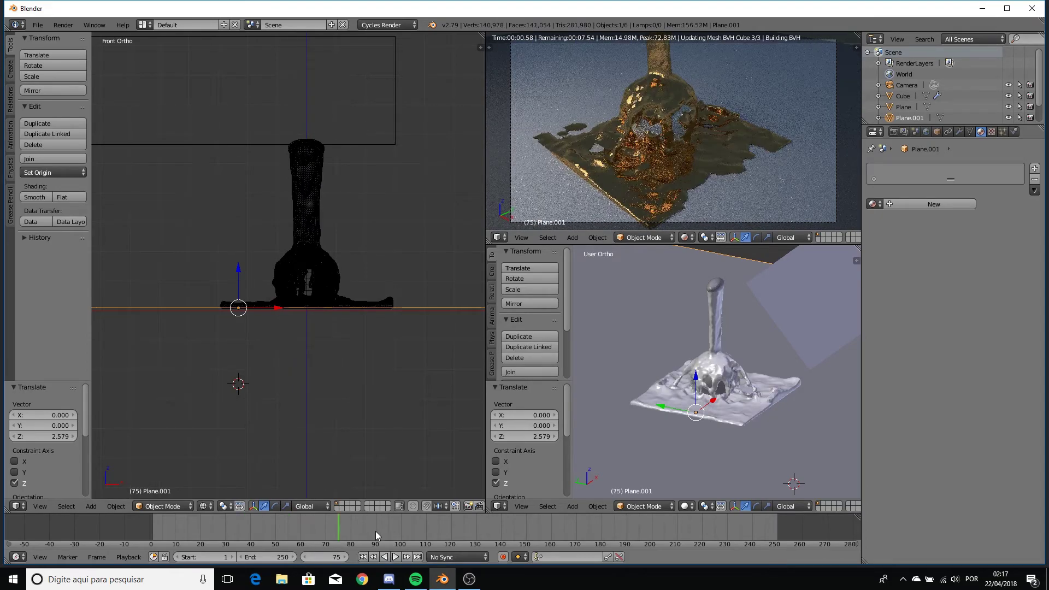
right_click(324, 239)
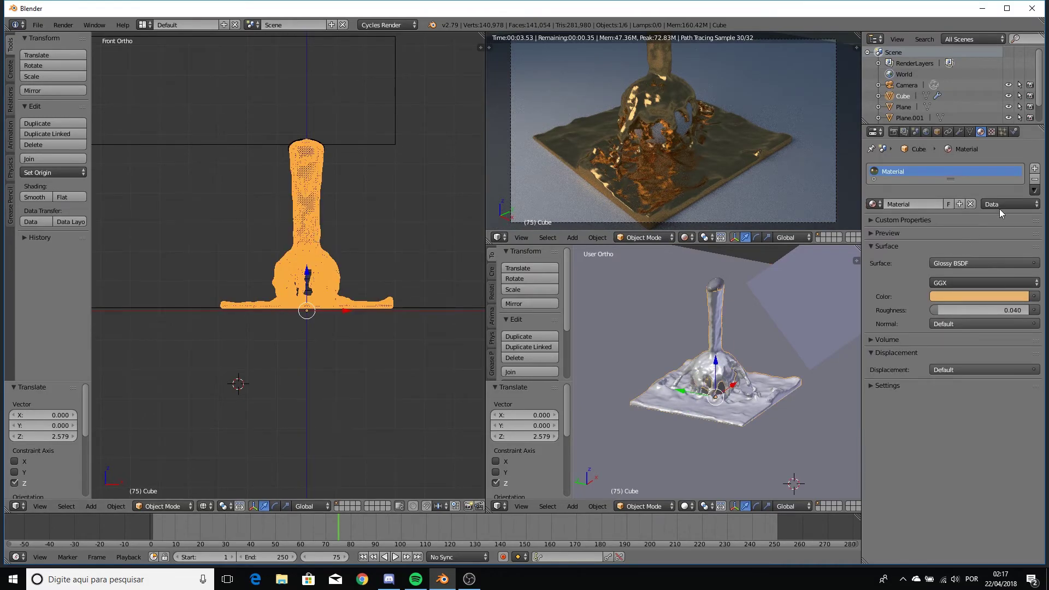
- Switch the fluid's surface shader to Glass BSDF and desaturate its colour to white in HSV
click(965, 264)
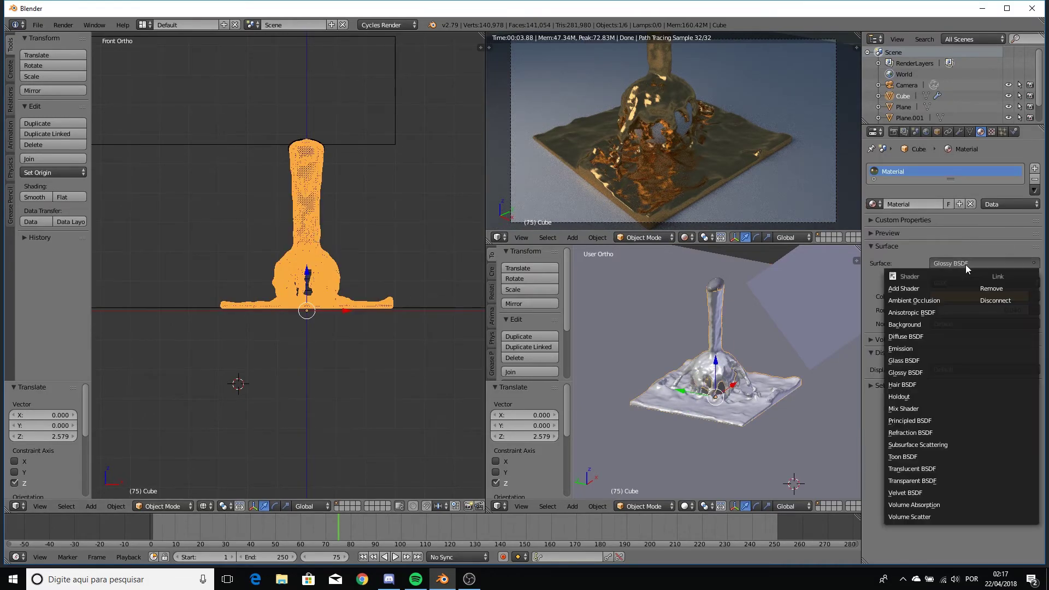
click(924, 362)
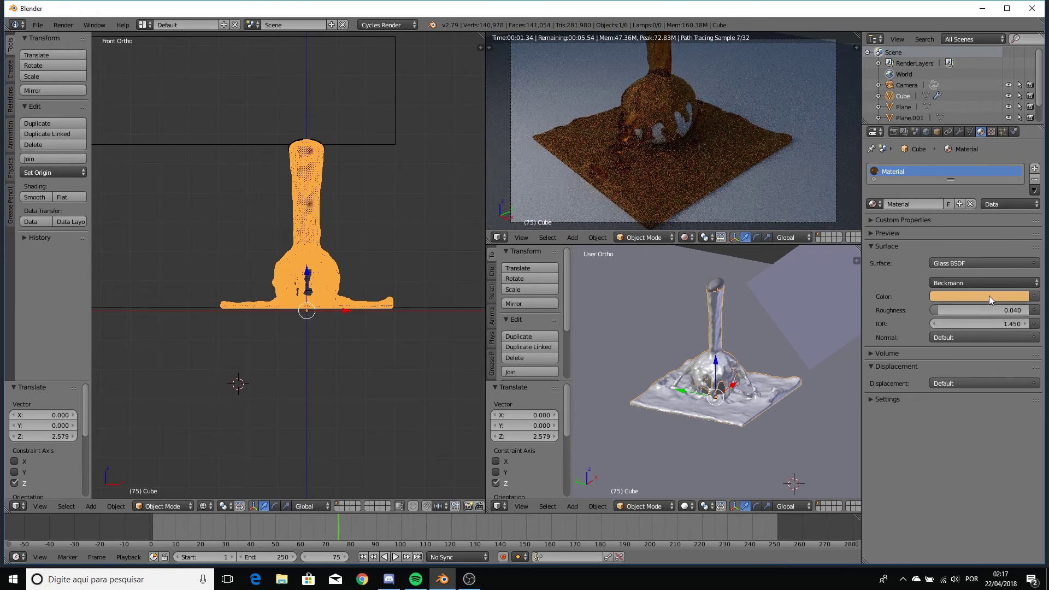
click(989, 296)
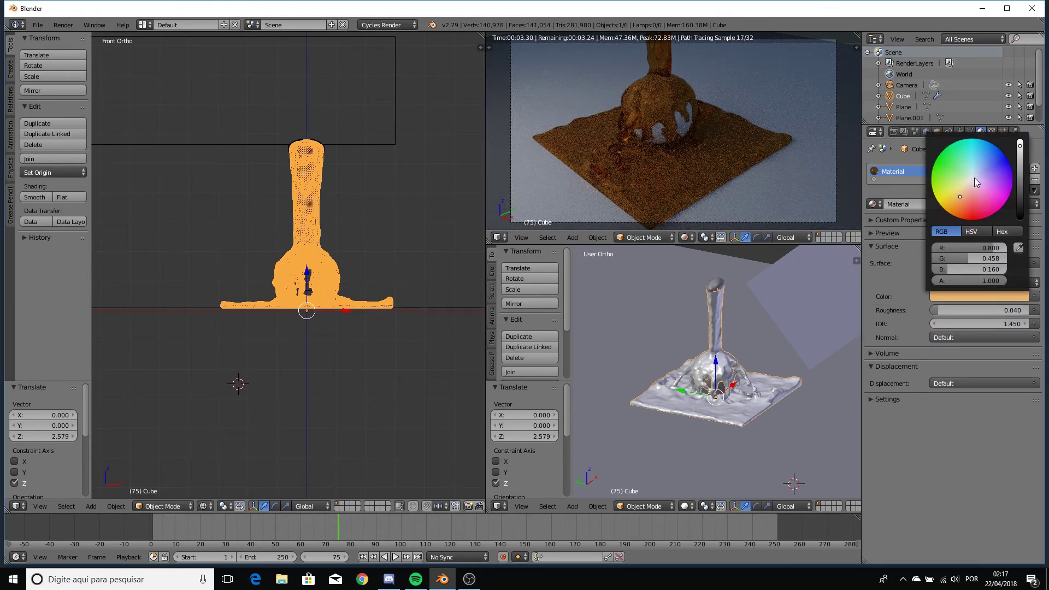
click(973, 232)
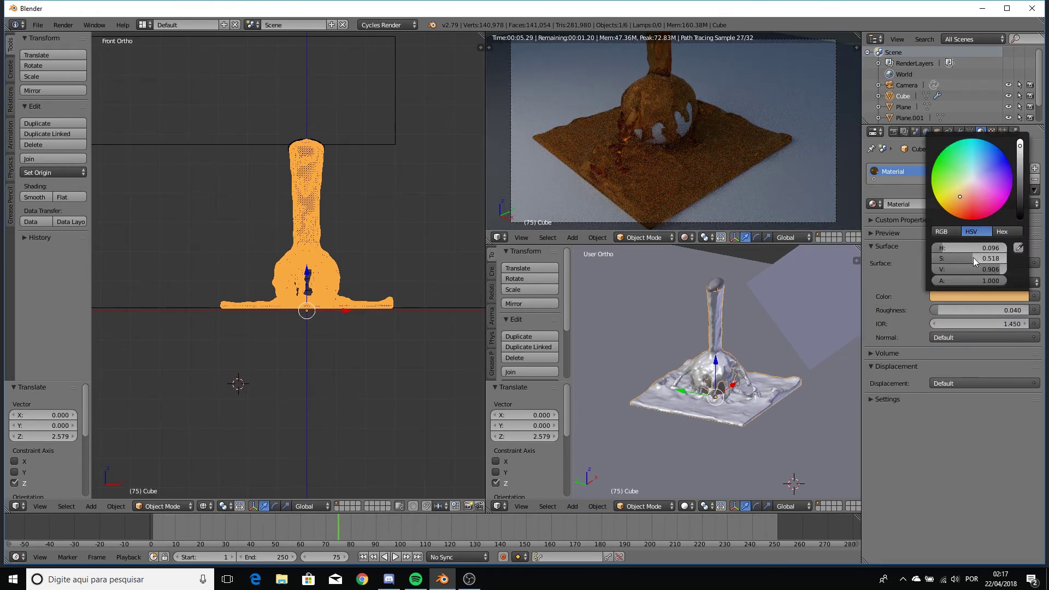
drag(972, 258, 932, 258)
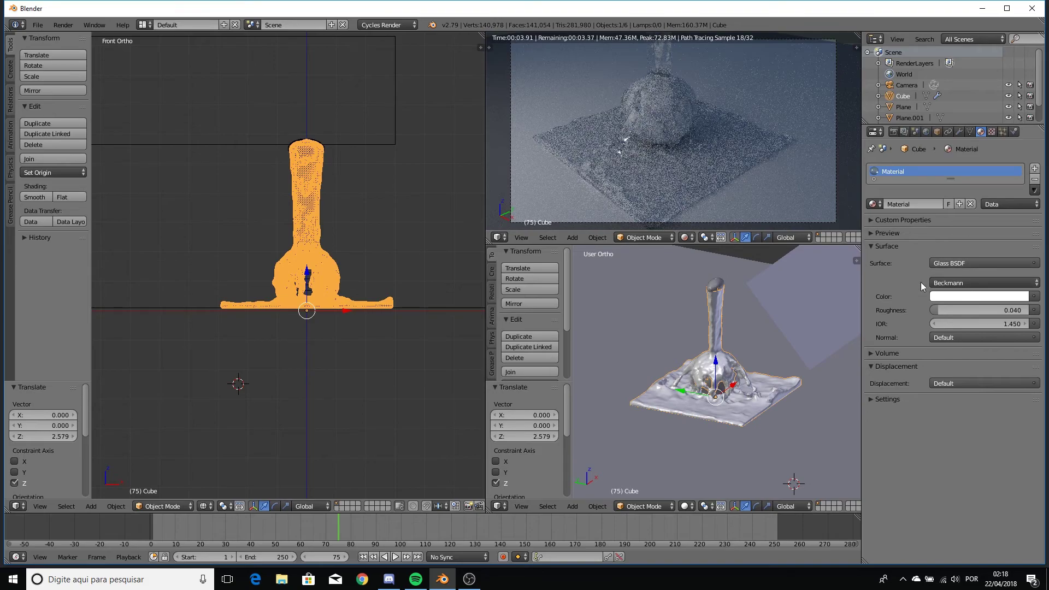
- Tint the glass a very light blue and set its roughness to 0.000
click(971, 296)
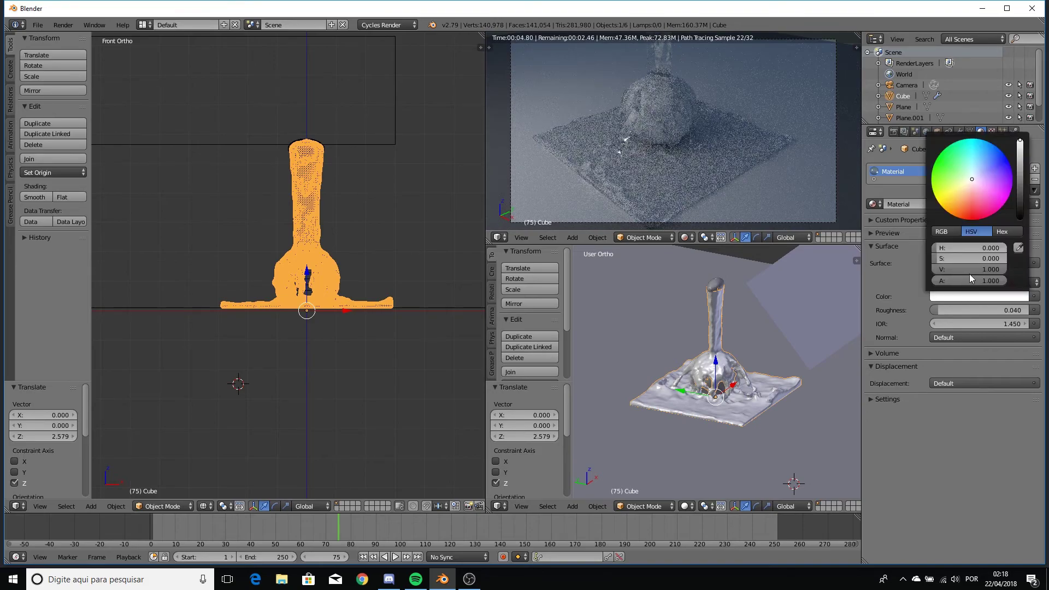
click(975, 174)
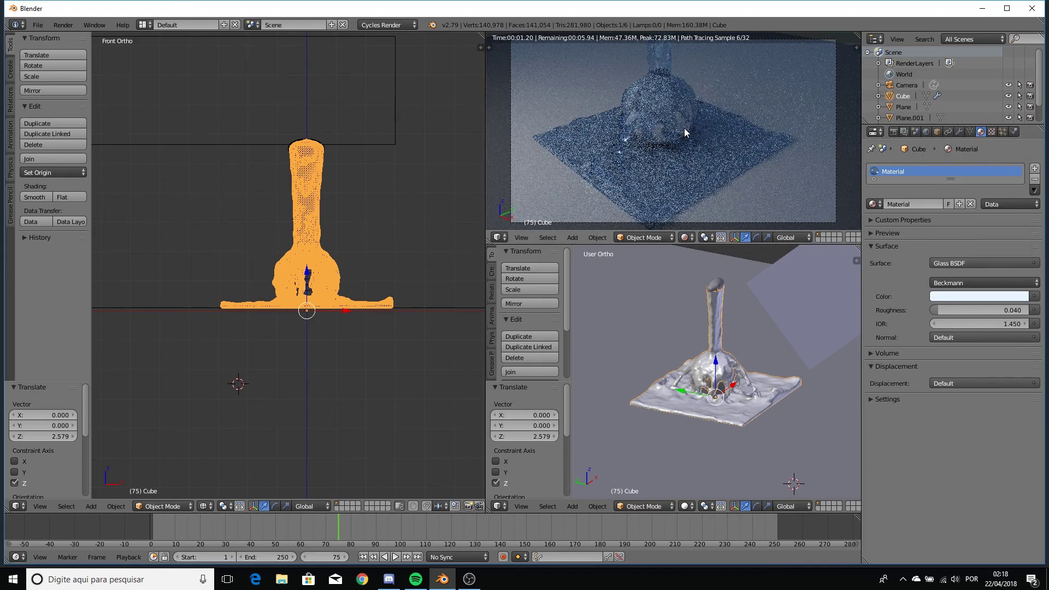
drag(939, 310, 935, 309)
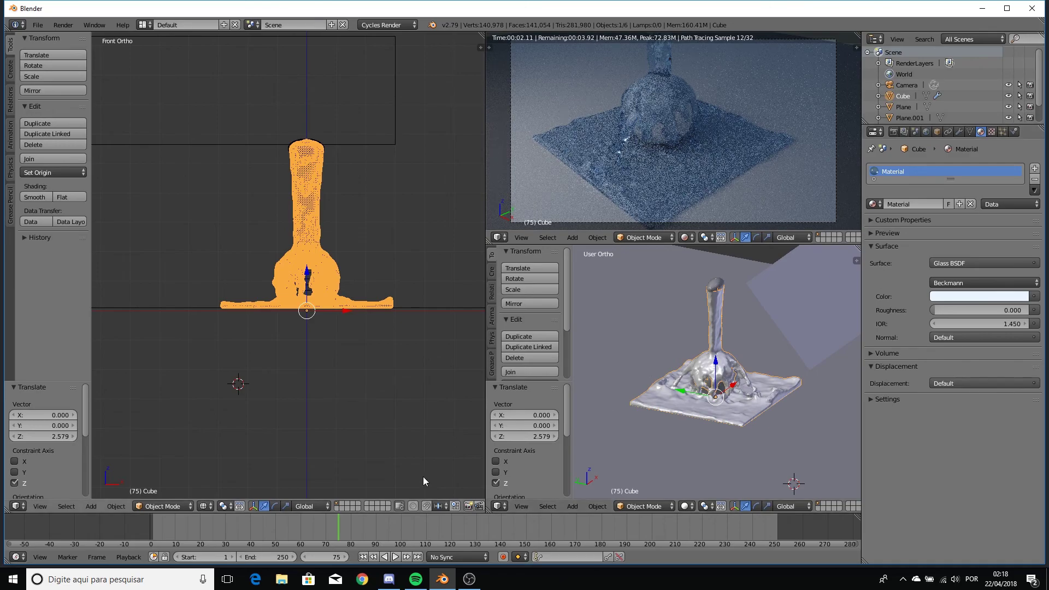
click(211, 523)
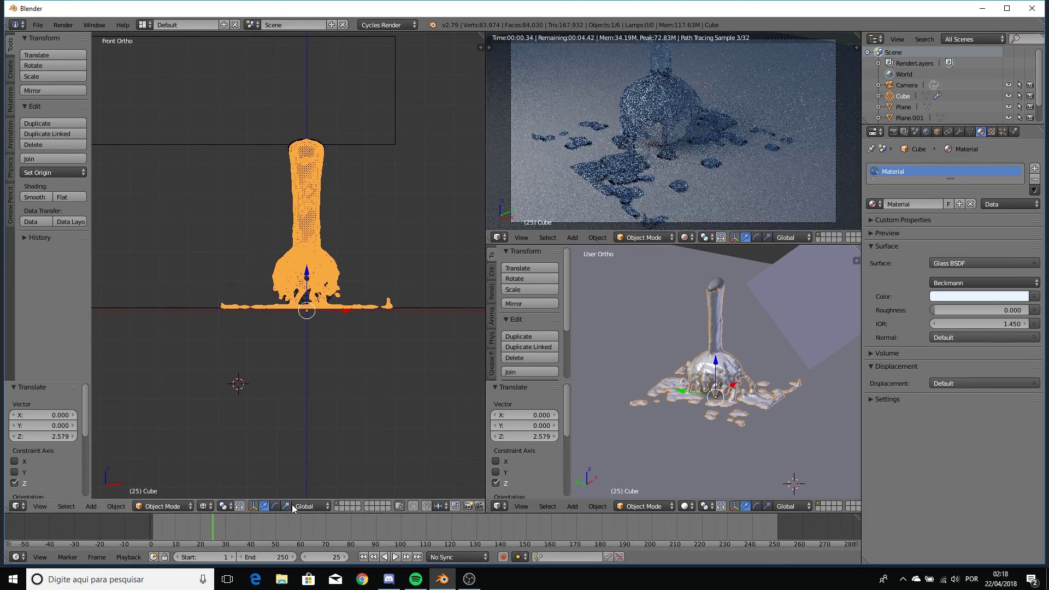
click(182, 529)
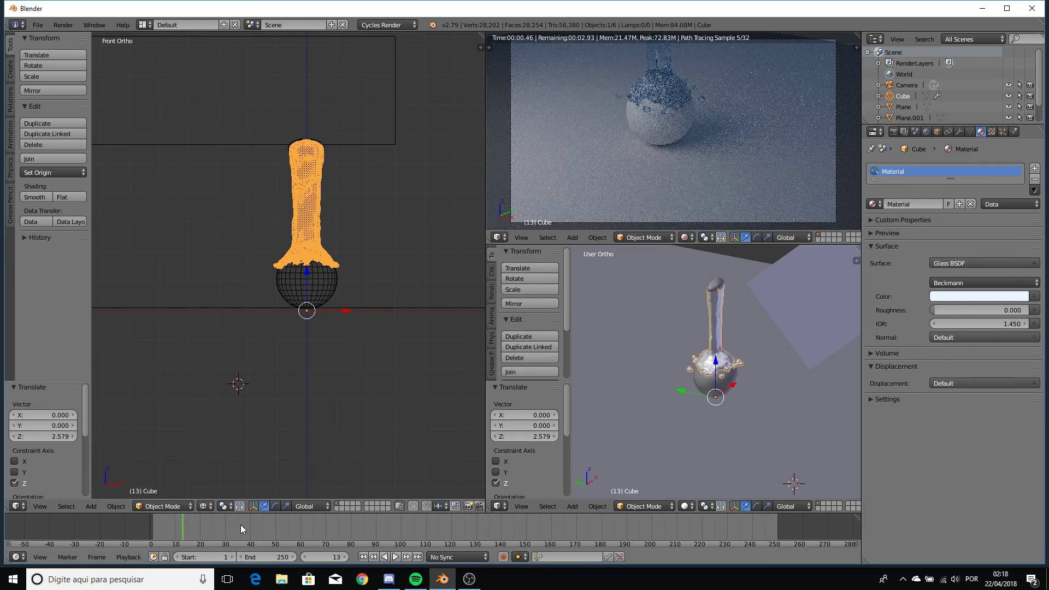
click(271, 530)
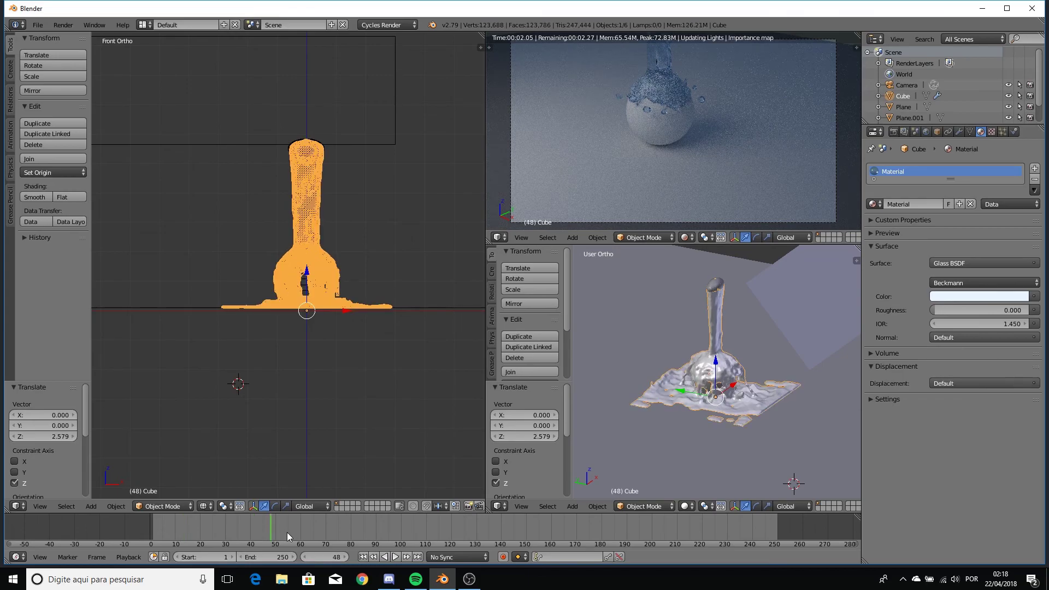
click(287, 532)
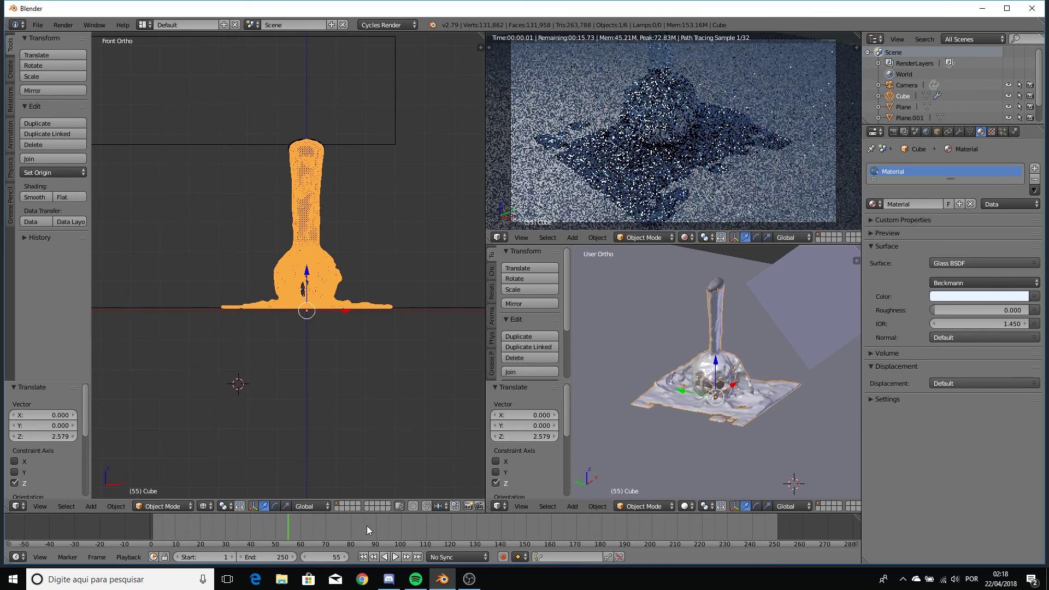
click(339, 527)
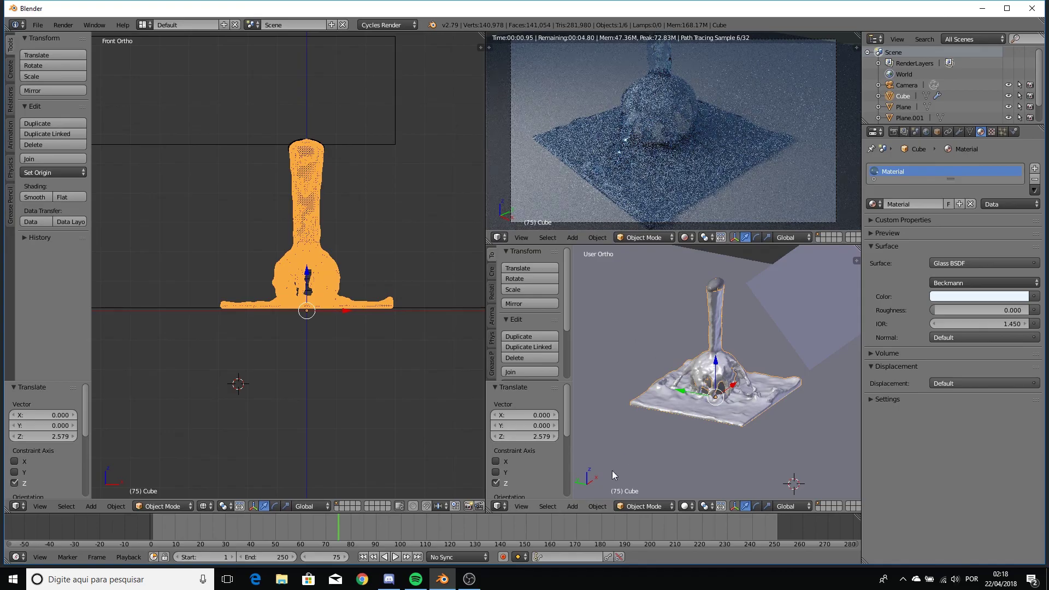